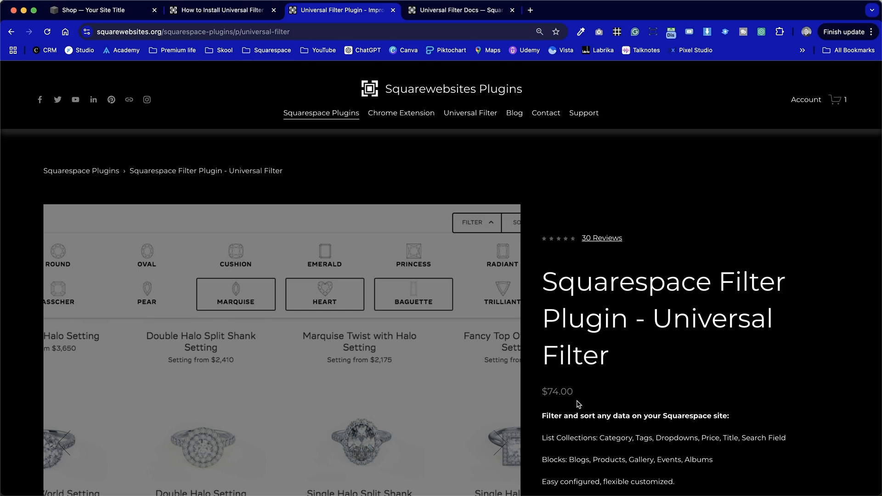
# Switch to the site's Shop page and look through its product grid and existing category links.
pyautogui.click(453, 304)
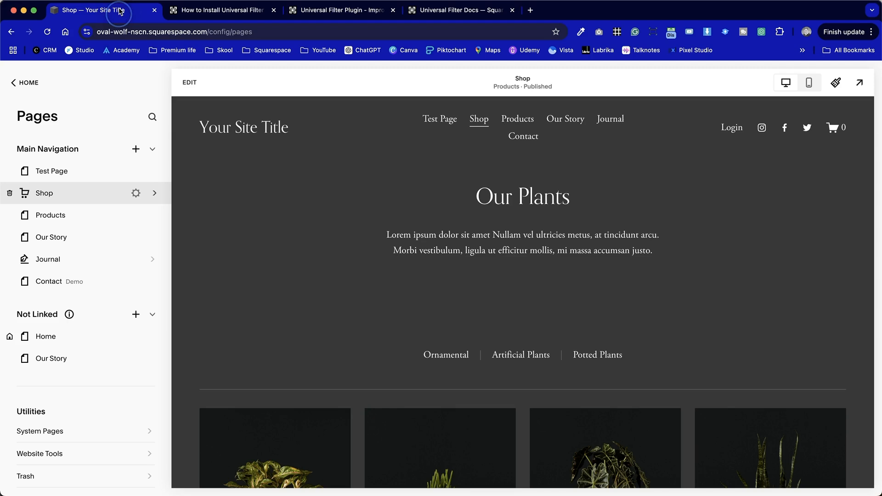
pyautogui.scroll(-5, 451, 320)
pyautogui.scroll(-4, 452, 321)
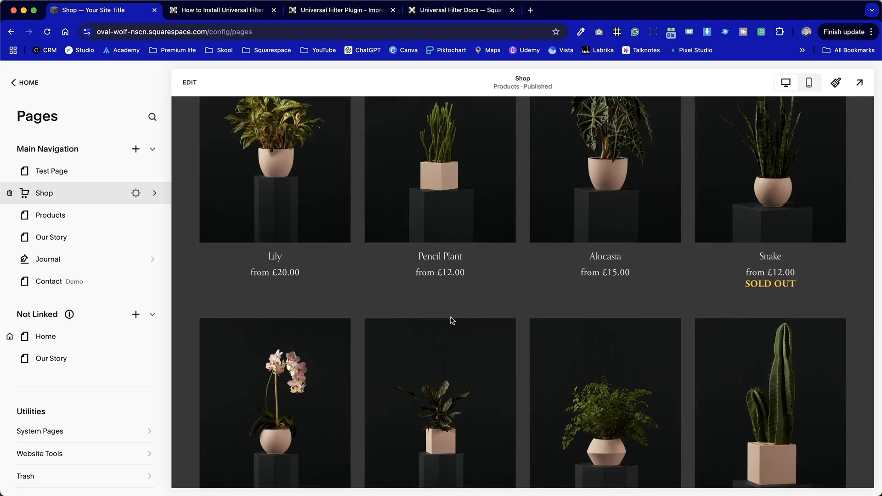
pyautogui.scroll(8, 452, 321)
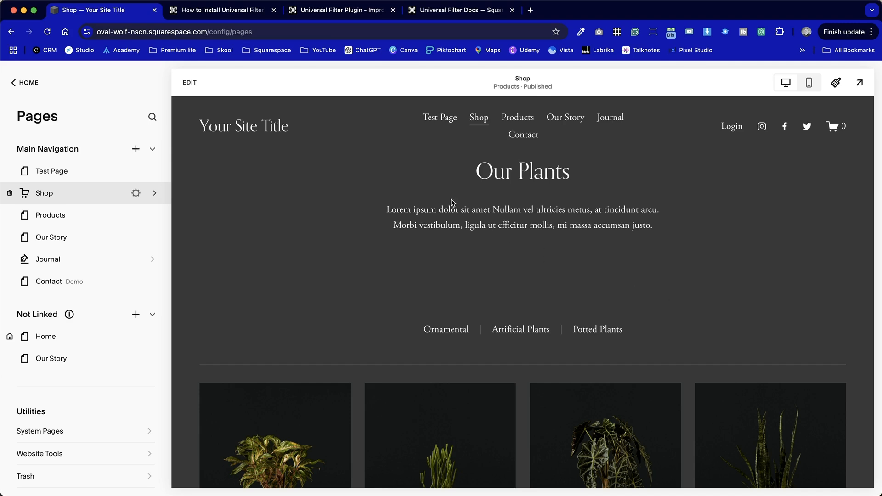
# Switch to the Universal Filter installation tutorial and copy the Get Filter Config source script given in Step 3a.
pyautogui.click(214, 11)
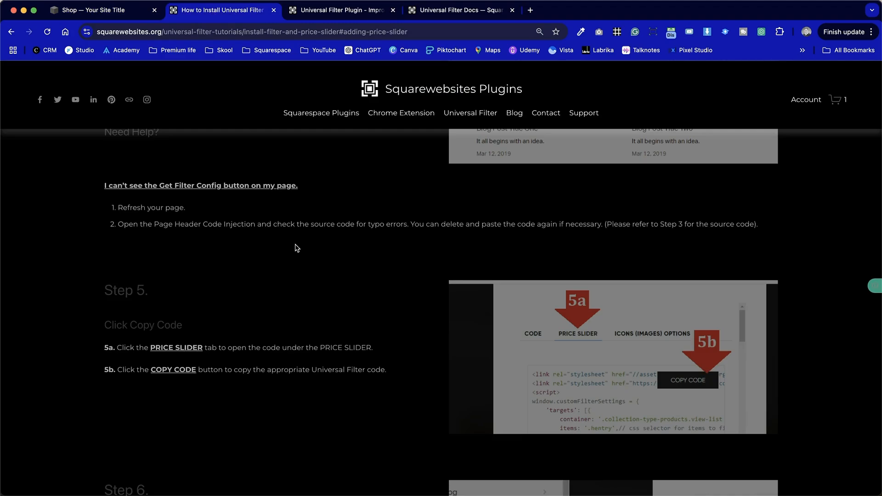
pyautogui.scroll(20, 314, 306)
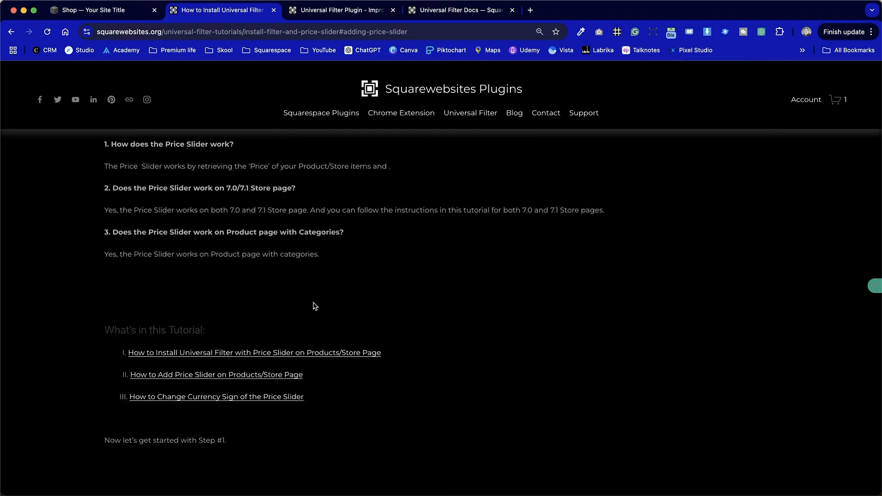
pyautogui.scroll(-3, 313, 302)
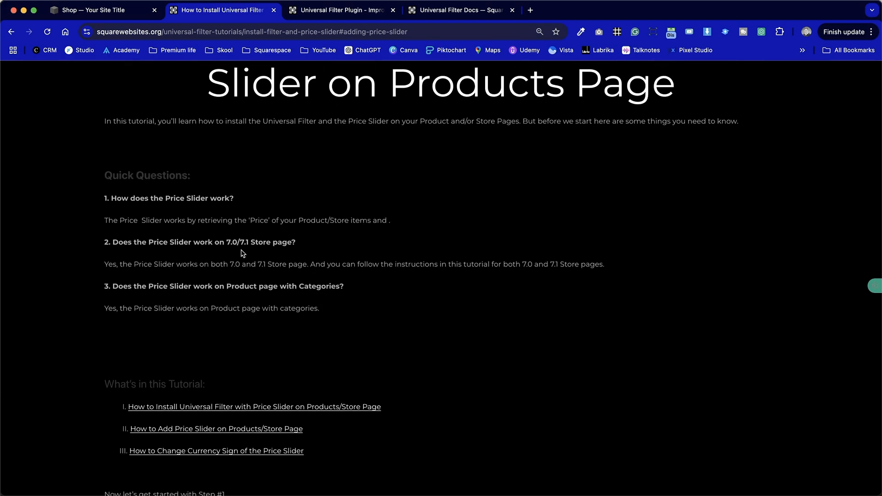
pyautogui.scroll(-14, 337, 348)
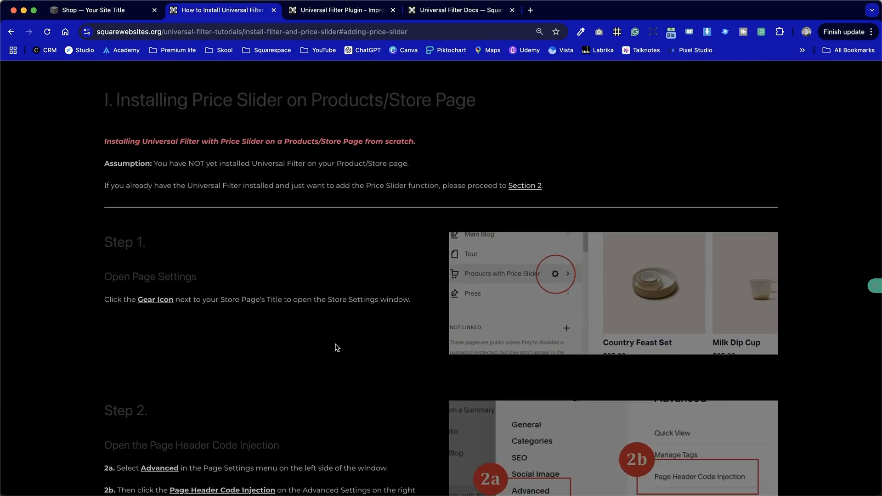
pyautogui.scroll(-7, 337, 347)
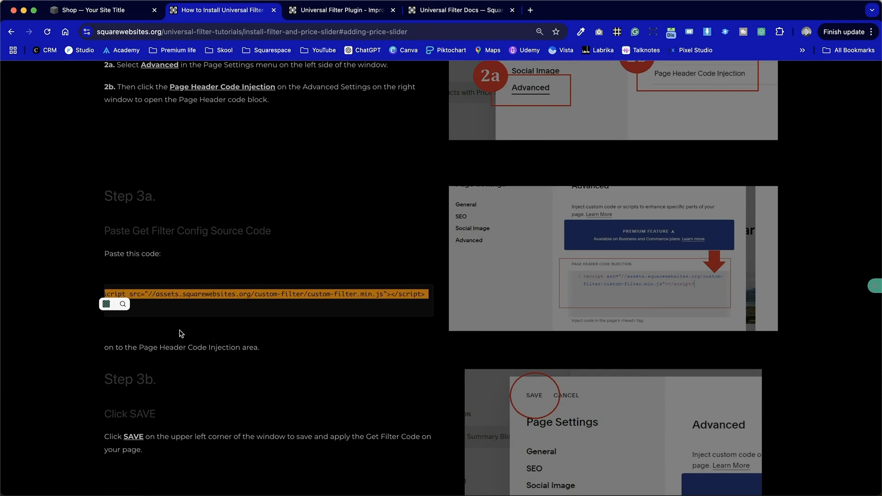
pyautogui.click(247, 293)
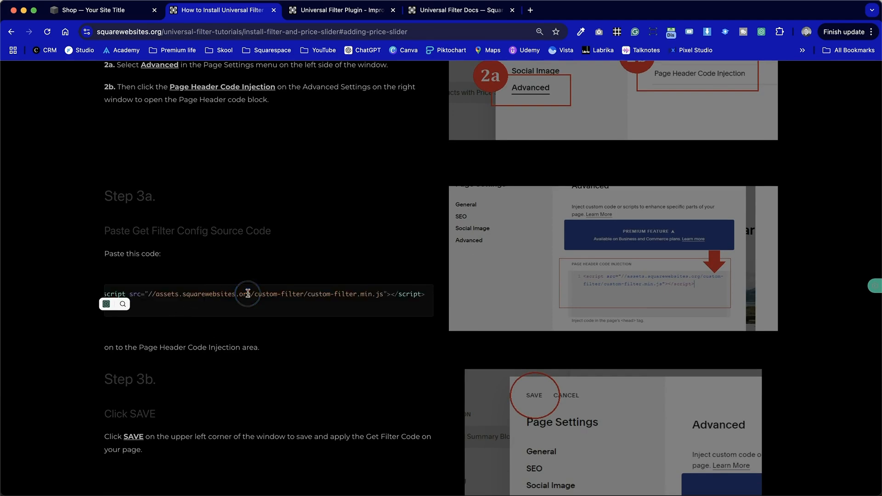
pyautogui.moveTo(171, 295); pyautogui.dragTo(435, 302)
pyautogui.press('super+c')
pyautogui.click(135, 291)
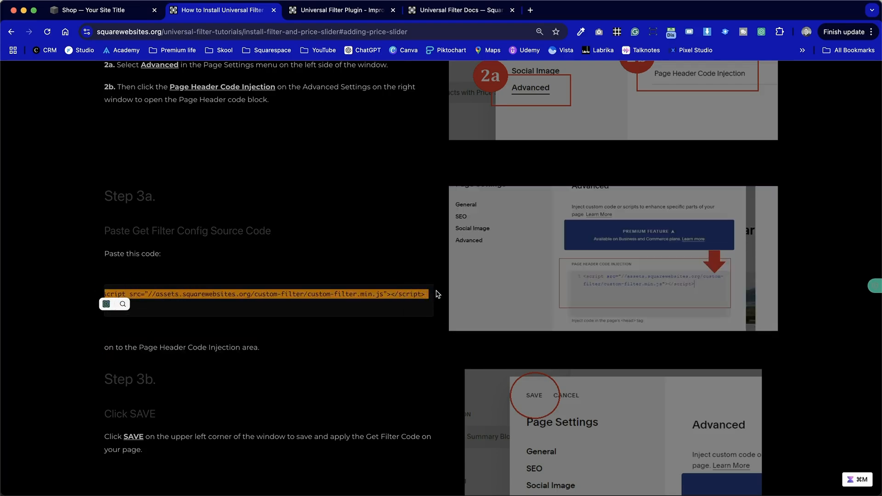
# Paste the copied custom-filter.min.js script into the Shop page's Page Header Code Injection and save the store settings.
pyautogui.click(120, 10)
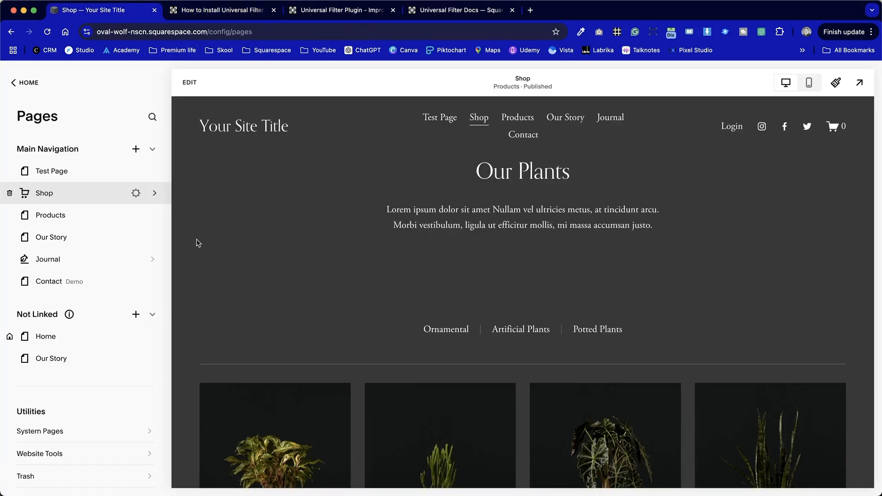
pyautogui.click(137, 193)
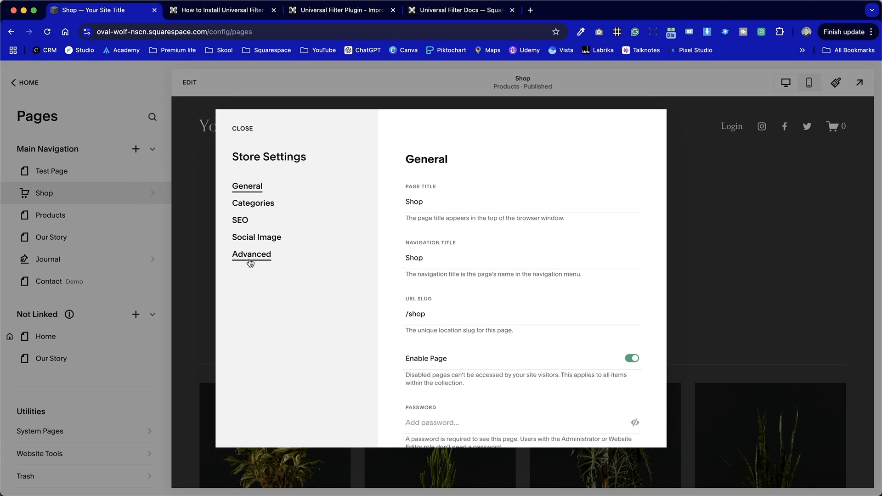
pyautogui.click(254, 260)
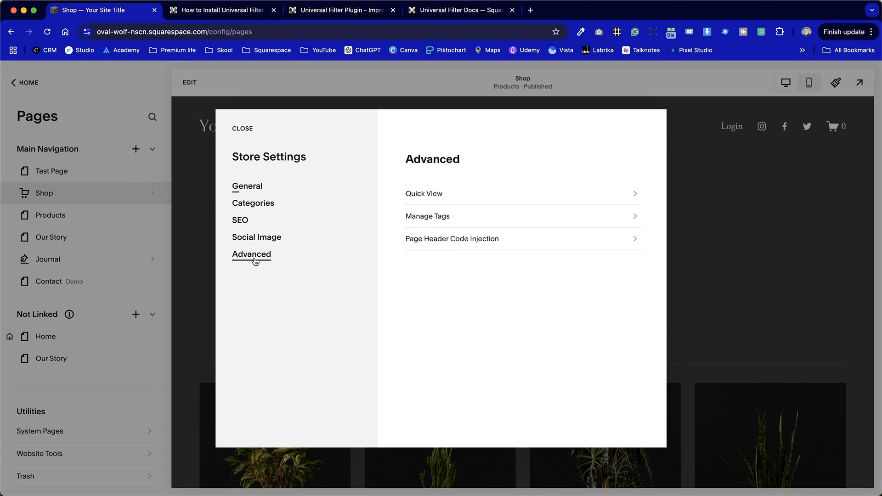
pyautogui.click(487, 241)
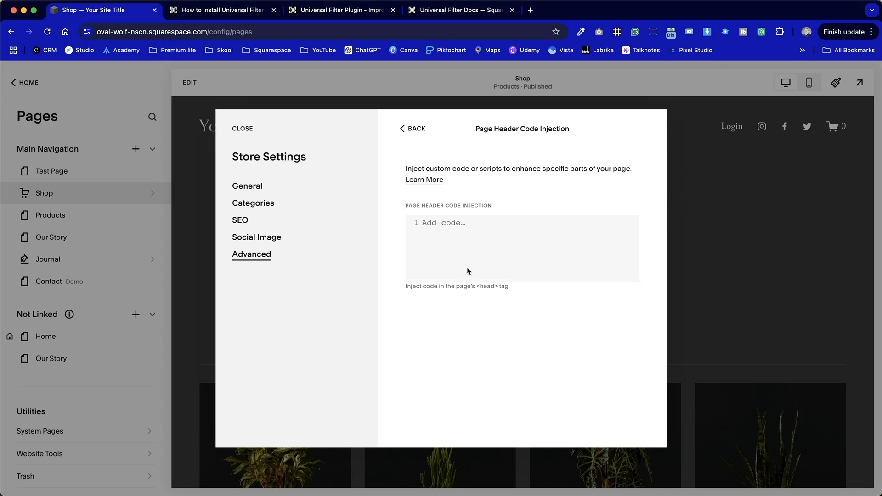
pyautogui.click(485, 235)
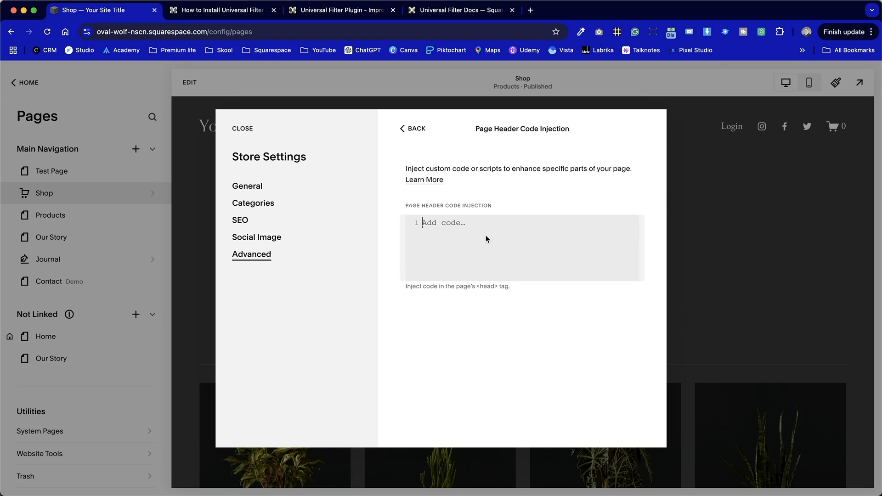
pyautogui.press('super+v')
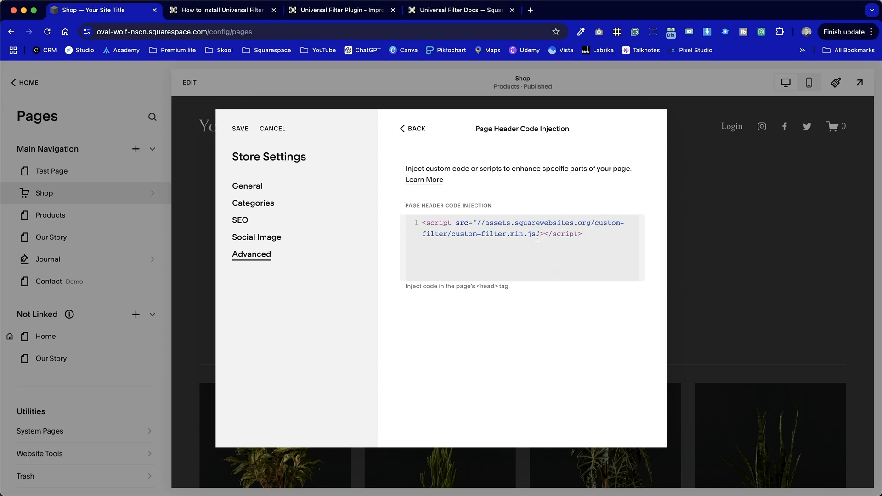
pyautogui.click(239, 129)
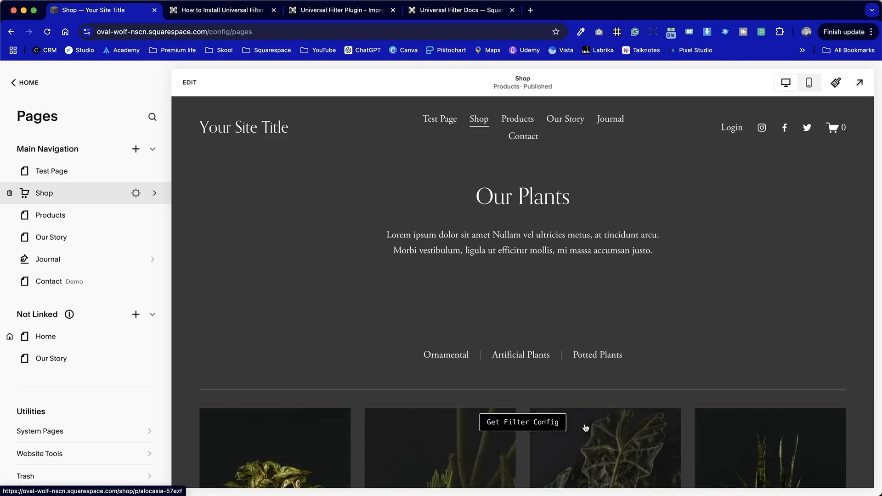
# Get the filter config on the Shop page, copy the complete Price Slider code, and close the config window.
pyautogui.click(518, 421)
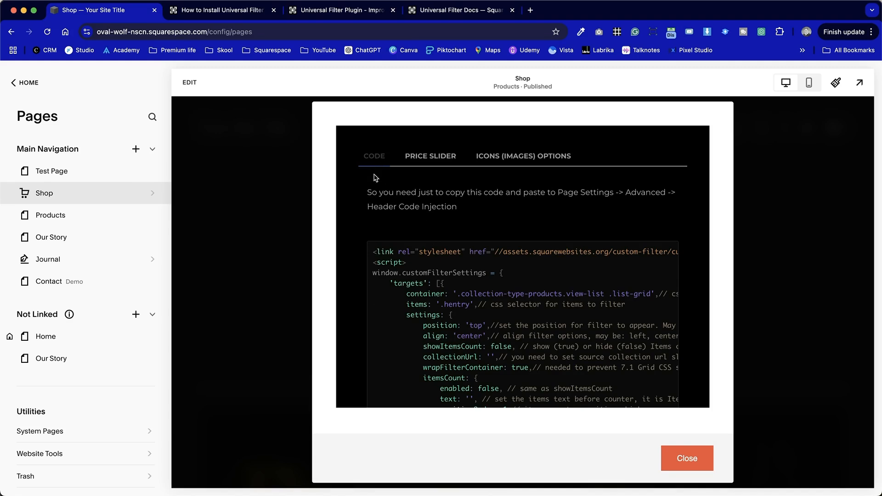
pyautogui.click(447, 164)
pyautogui.scroll(-10, 459, 291)
pyautogui.scroll(-5, 459, 292)
pyautogui.scroll(15, 459, 294)
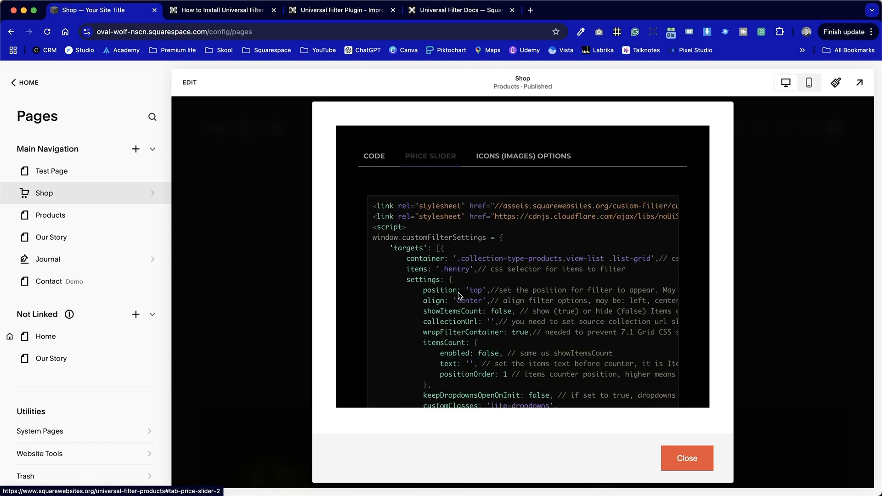
pyautogui.moveTo(375, 203); pyautogui.dragTo(547, 158)
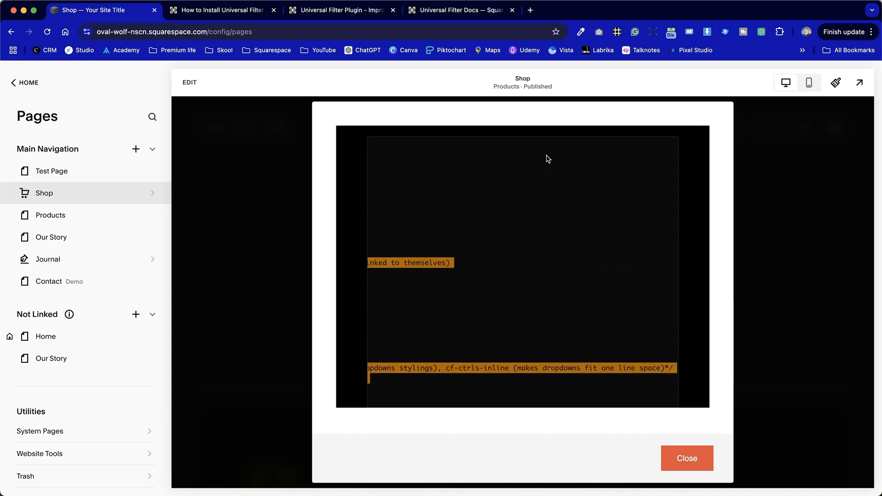
pyautogui.moveTo(547, 158); pyautogui.dragTo(548, 159)
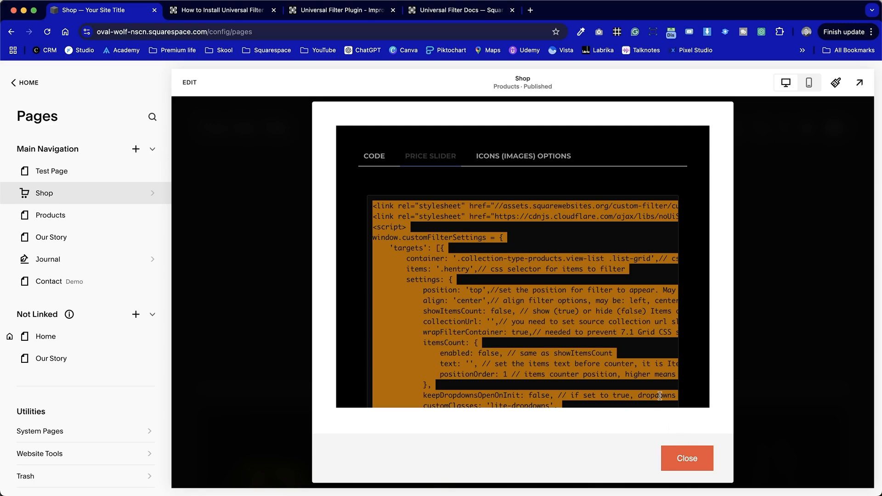
pyautogui.click(686, 458)
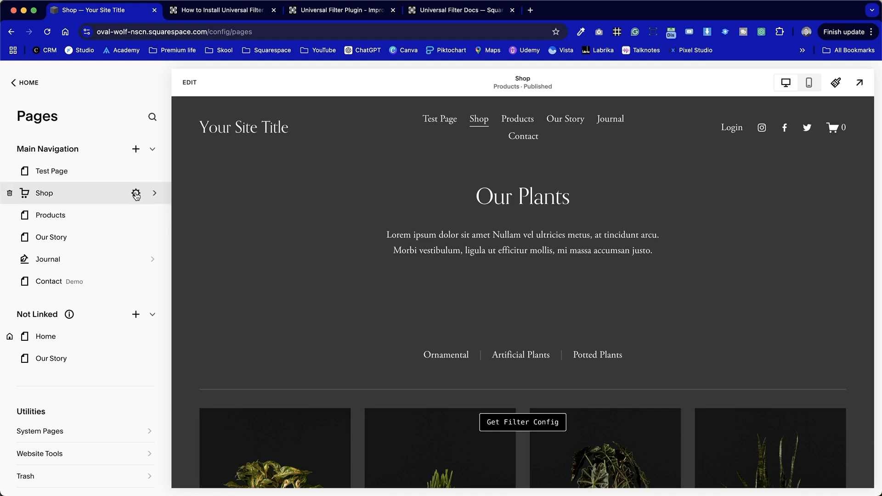
# Replace the script in the Shop page's Page Header Code Injection with the copied Price Slider code and save.
pyautogui.click(136, 192)
pyautogui.click(271, 259)
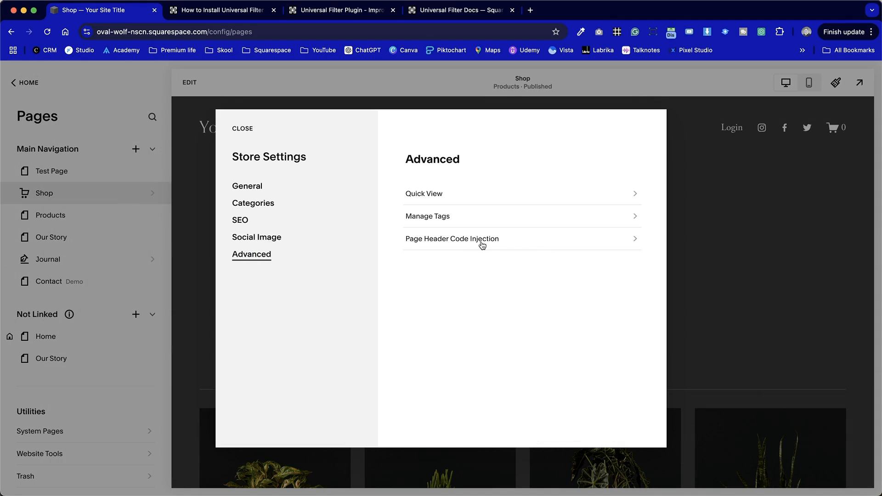
pyautogui.click(474, 240)
pyautogui.press('super+m')
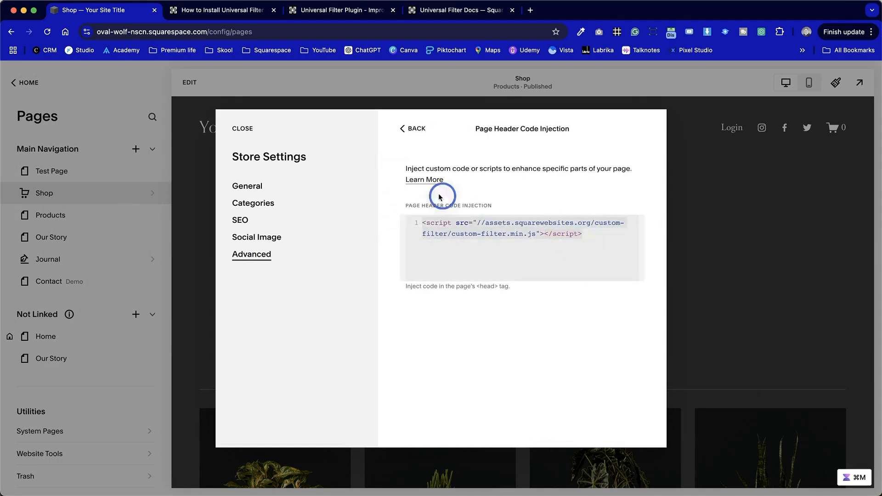
pyautogui.press('BackSpace')
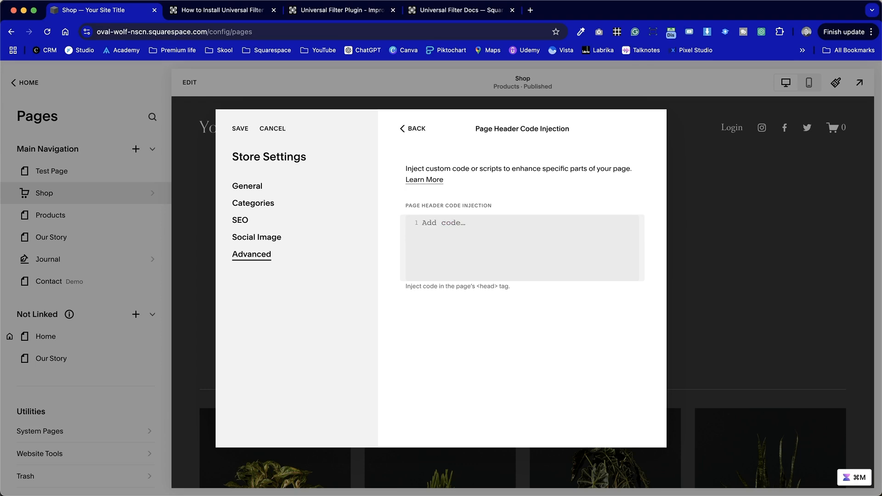
pyautogui.press('super+v')
pyautogui.scroll(-1, 534, 374)
pyautogui.scroll(20, 534, 374)
pyautogui.scroll(4, 534, 374)
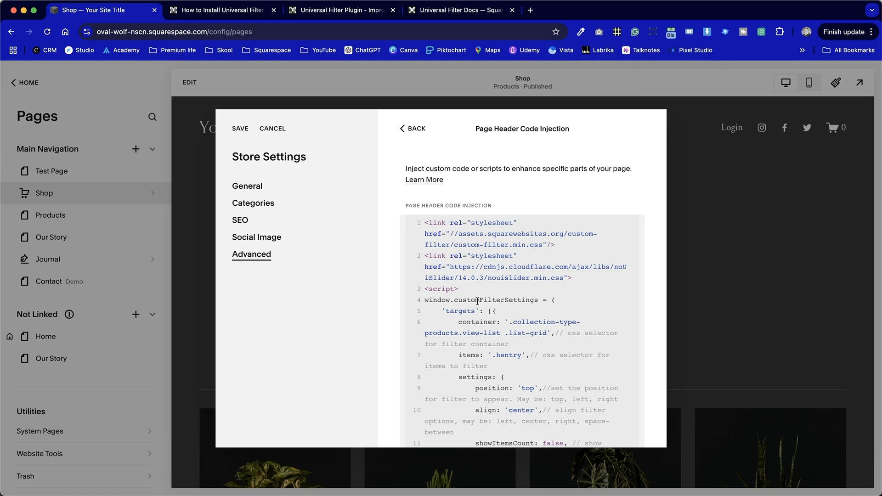
pyautogui.click(247, 133)
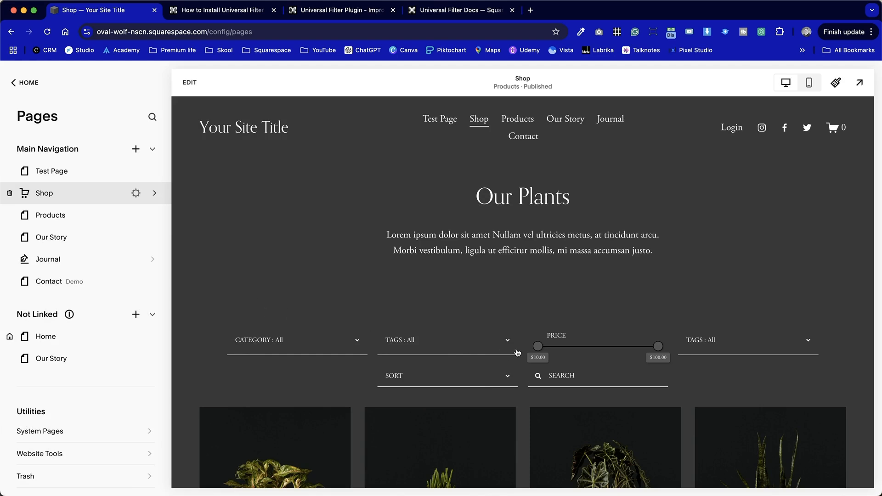
# Test the tag filter on the Shop page by selecting the Medium and Small tags.
pyautogui.click(459, 336)
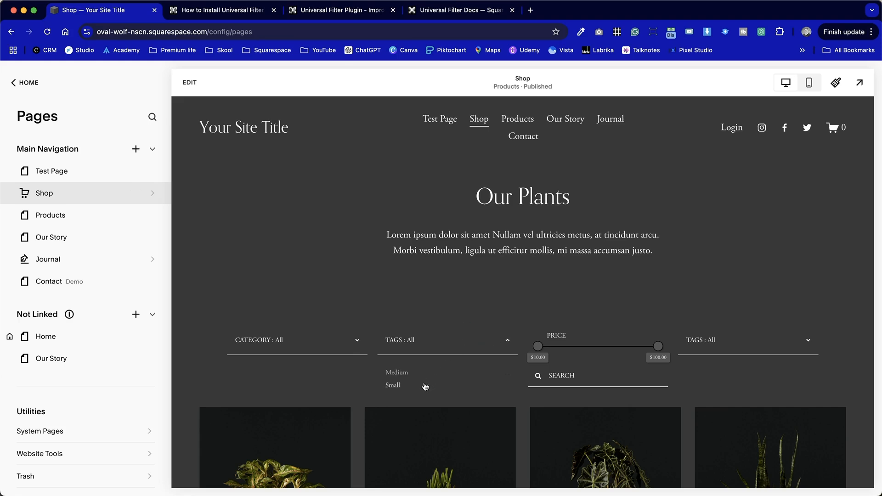
pyautogui.click(409, 371)
pyautogui.click(429, 340)
pyautogui.click(393, 384)
pyautogui.click(435, 345)
# Narrow the product list further by selecting the Artificial Plants and Ornamental categories.
pyautogui.click(315, 349)
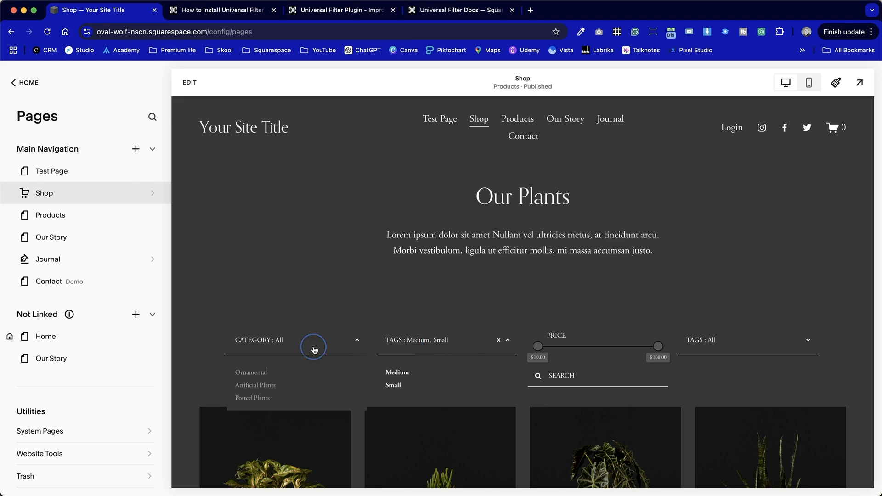
pyautogui.click(272, 385)
pyautogui.click(304, 155)
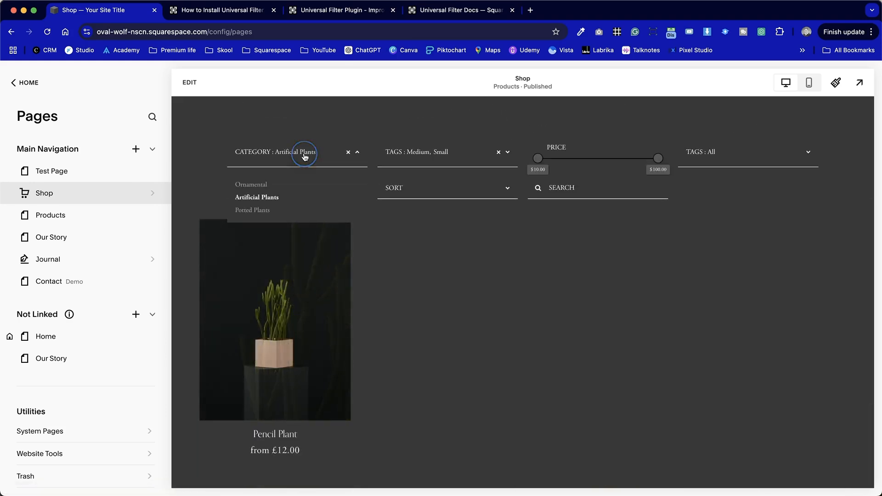
pyautogui.click(257, 184)
# Clear the tag and category filters on the Shop page.
pyautogui.click(497, 153)
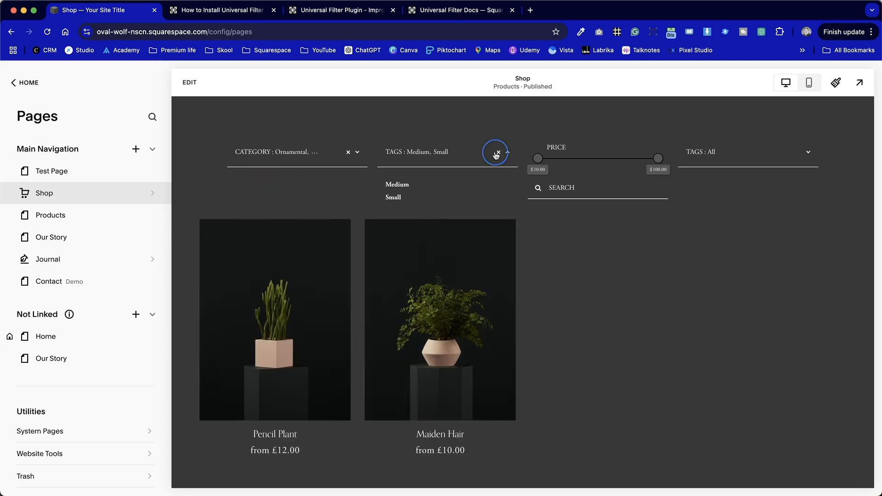
pyautogui.click(496, 153)
pyautogui.click(498, 153)
pyautogui.click(303, 147)
pyautogui.click(256, 184)
pyautogui.click(347, 152)
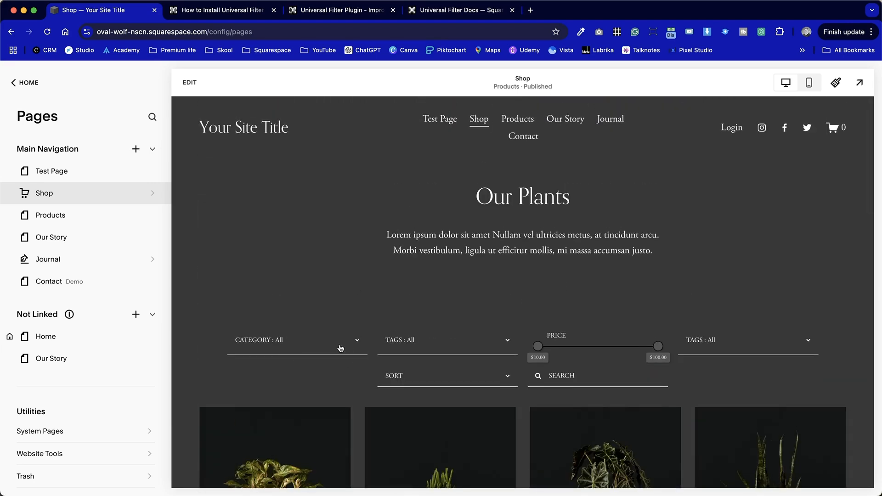
# Filter the products by the Artificial Plants category alone, and clear that category filter again.
pyautogui.click(344, 353)
pyautogui.click(269, 384)
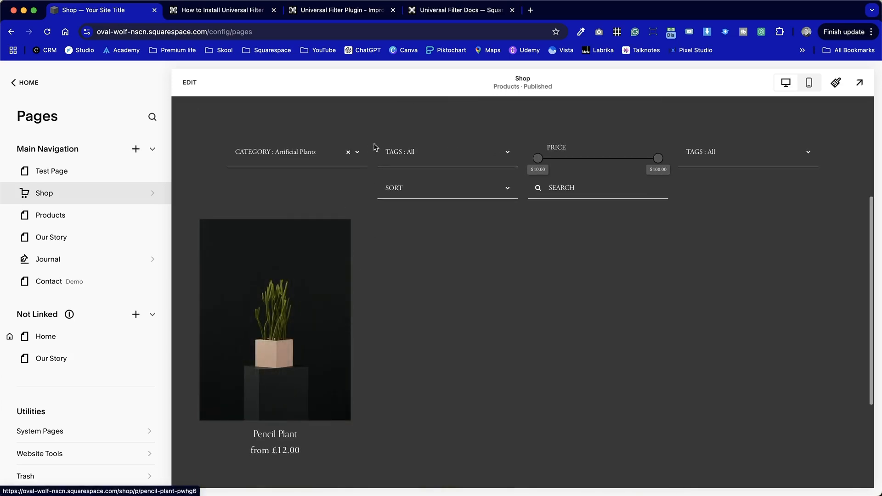
pyautogui.click(348, 152)
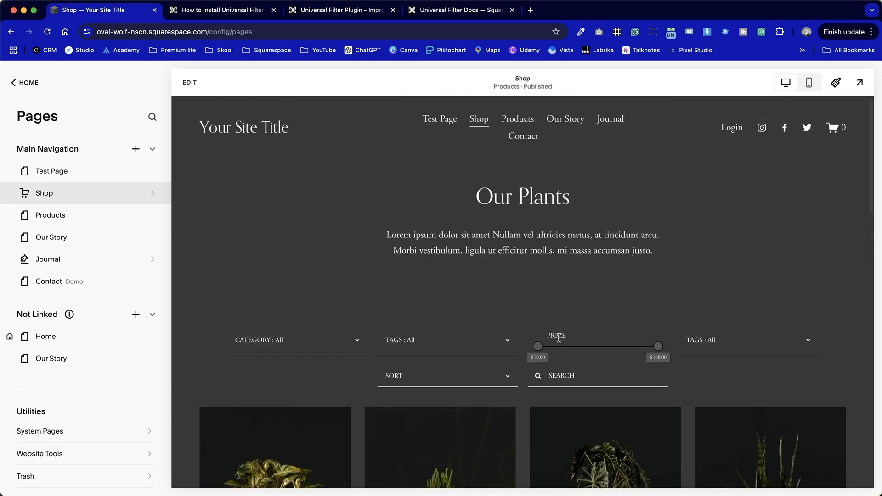
# Test the price slider on the Shop page by raising the minimum price to $40.00 and checking the listed products.
pyautogui.click(540, 344)
pyautogui.moveTo(541, 344); pyautogui.dragTo(577, 341)
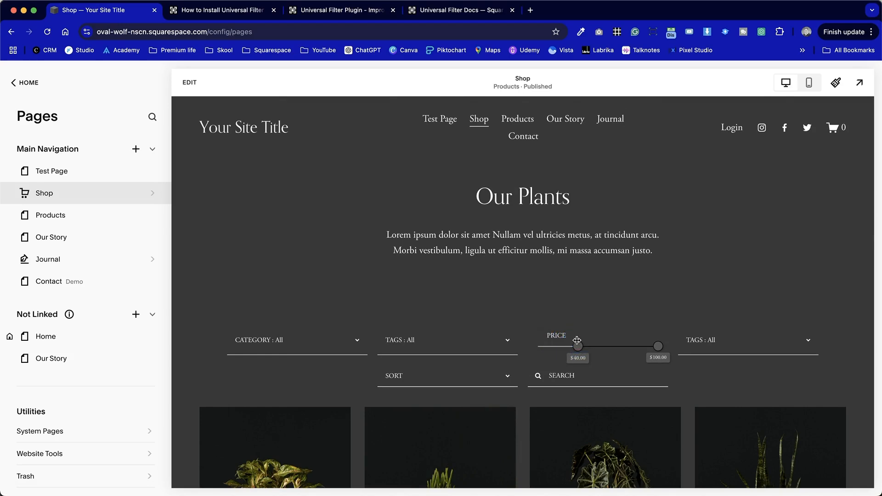
pyautogui.scroll(-15, 576, 350)
pyautogui.scroll(15, 578, 350)
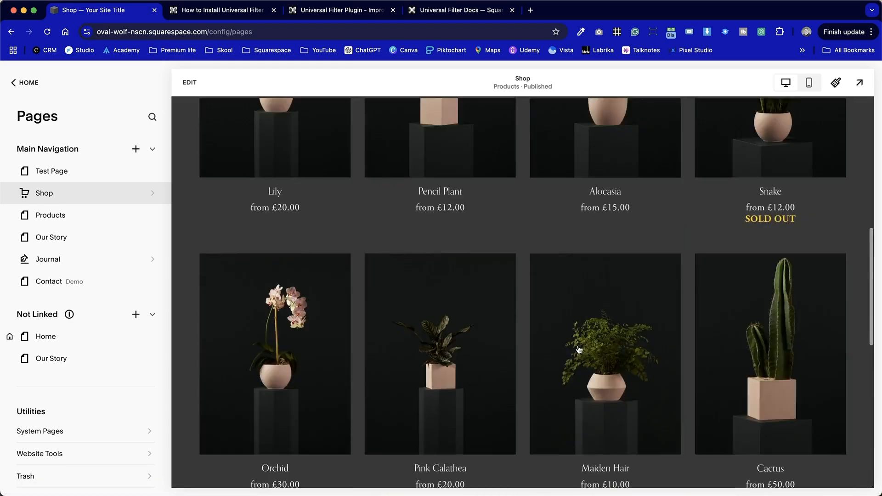
# Raise the slider's minimum price to $60.00 and compare the starting prices of the products that remain.
pyautogui.moveTo(578, 202); pyautogui.dragTo(604, 201)
pyautogui.scroll(-3, 564, 367)
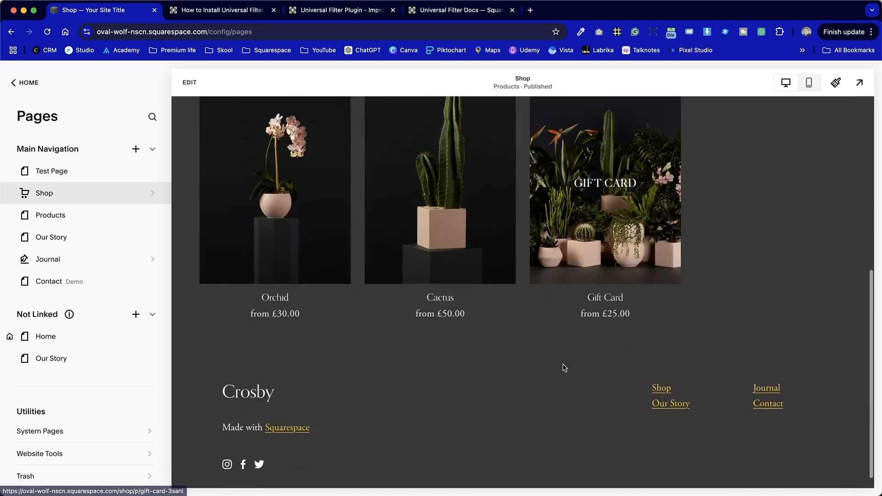
pyautogui.scroll(3, 563, 366)
pyautogui.scroll(-1, 561, 365)
pyautogui.scroll(-1, 561, 363)
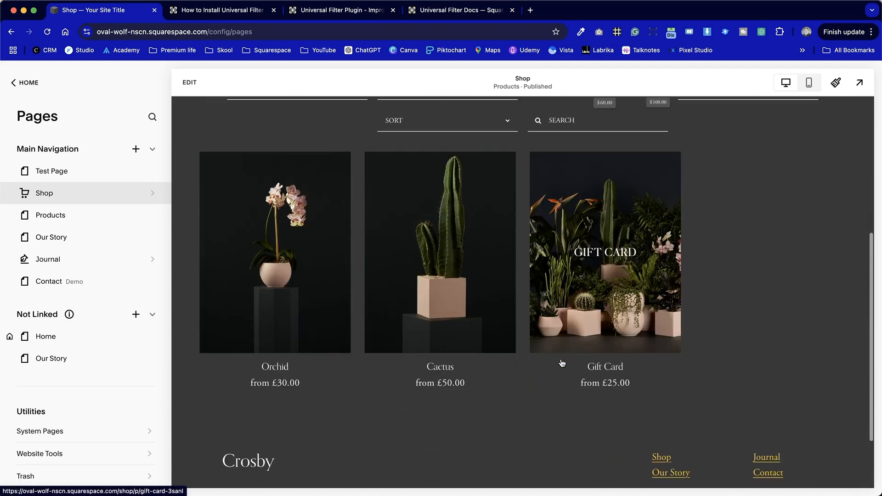
pyautogui.scroll(2, 561, 363)
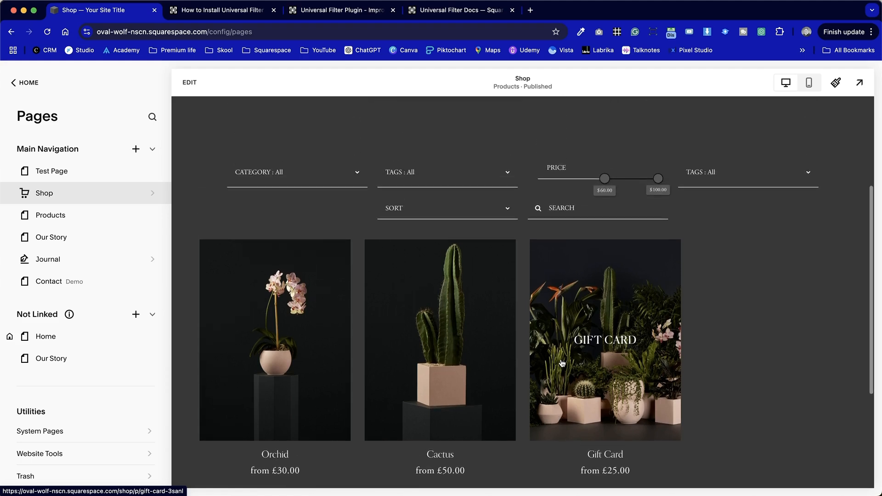
pyautogui.scroll(-2, 419, 423)
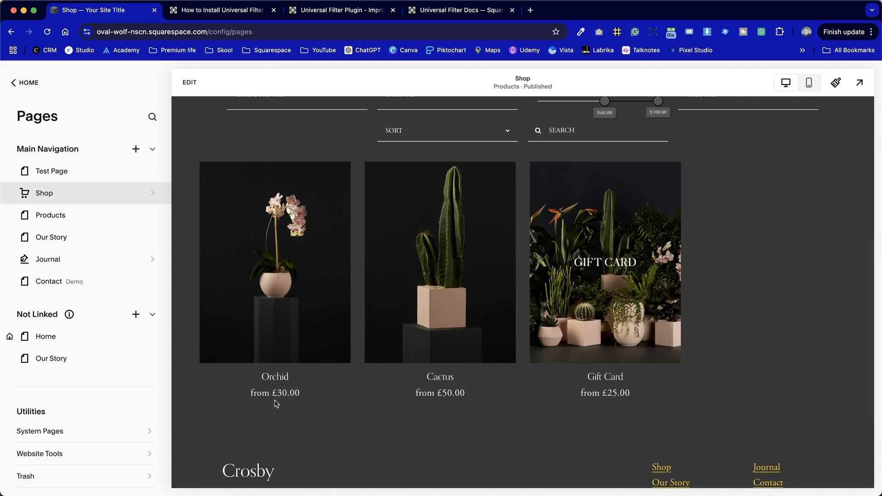
# Open the Orchid product and check its price for the Large, Medium and Small sizes.
pyautogui.moveTo(267, 395); pyautogui.dragTo(252, 396)
pyautogui.click(289, 339)
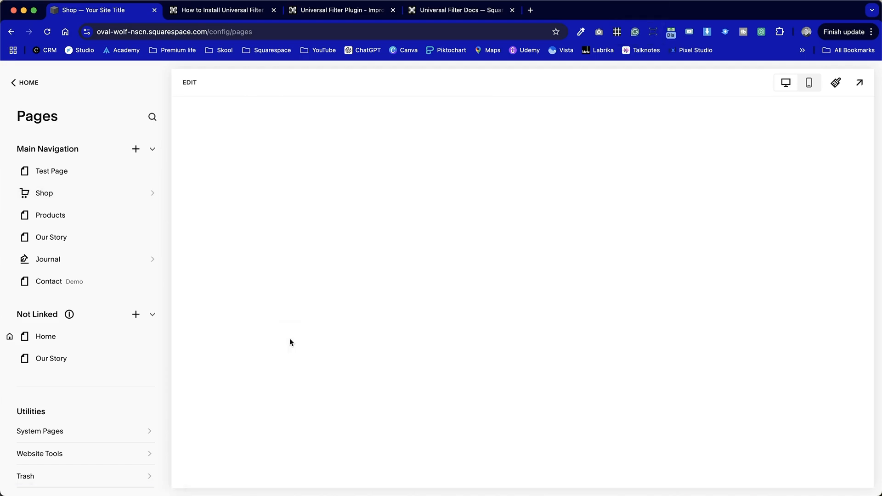
pyautogui.scroll(-8, 663, 379)
pyautogui.scroll(5, 663, 377)
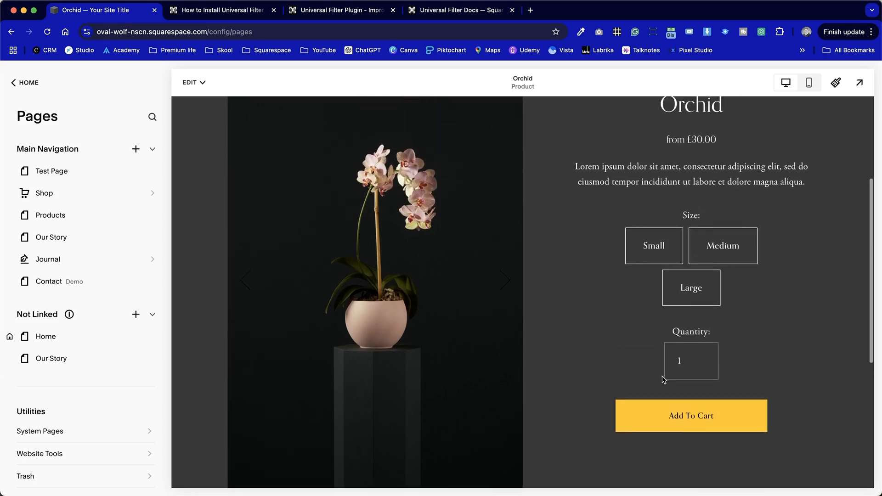
pyautogui.click(714, 304)
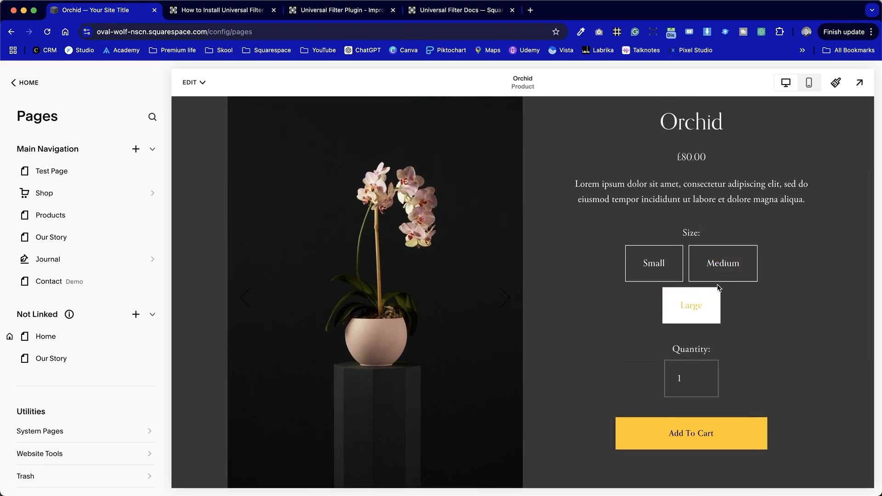
pyautogui.click(731, 269)
pyautogui.click(655, 269)
pyautogui.scroll(5, 655, 269)
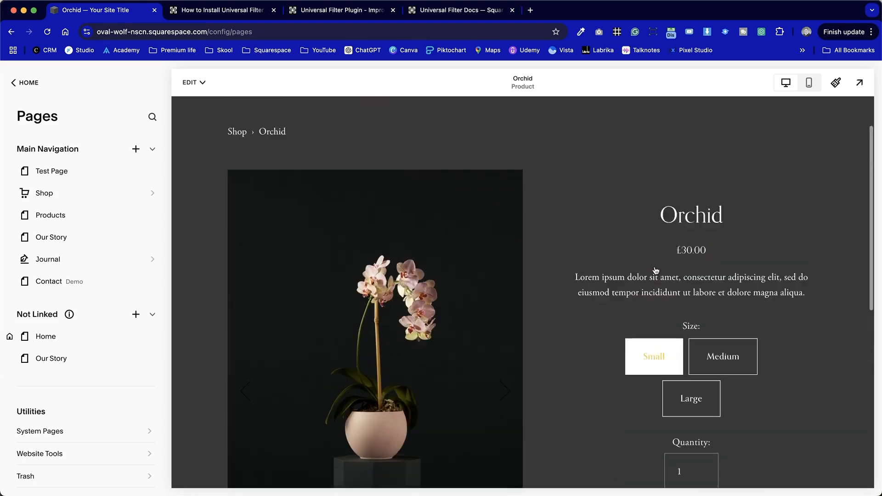
# Return to the Shop page, check the filter layout in the full-width site preview, and go back to the editor.
pyautogui.click(244, 197)
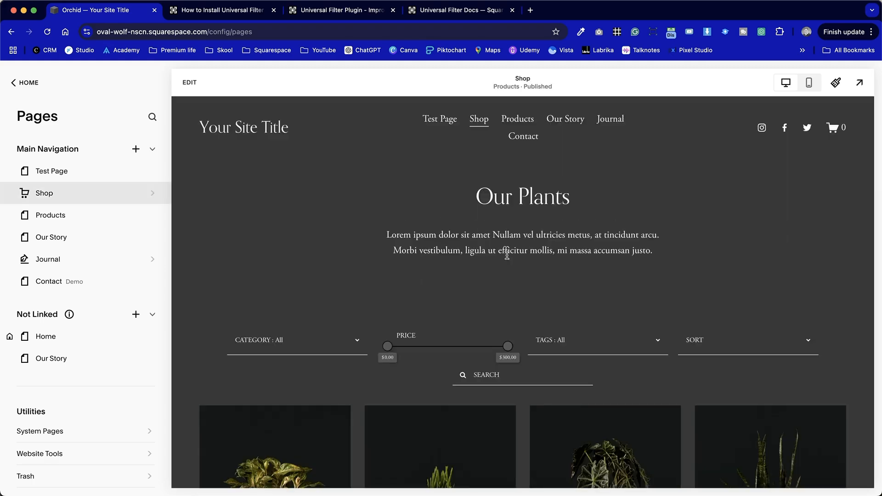
pyautogui.scroll(-2, 531, 394)
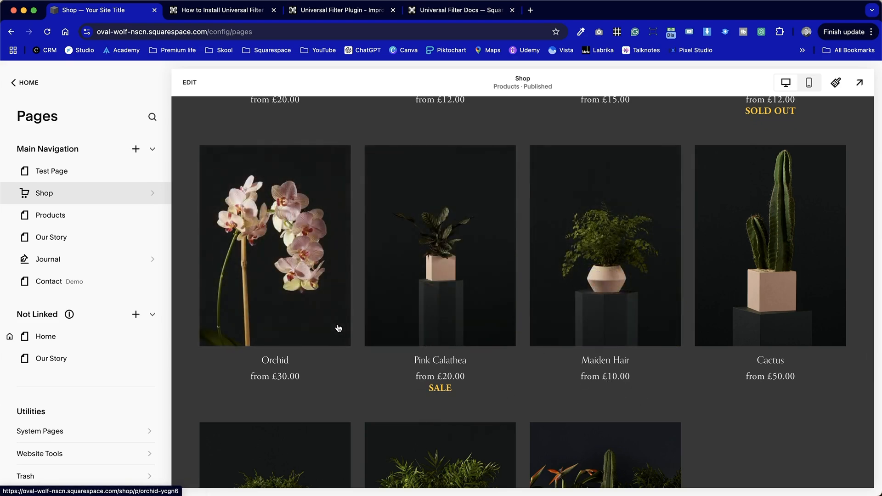
pyautogui.scroll(10, 339, 328)
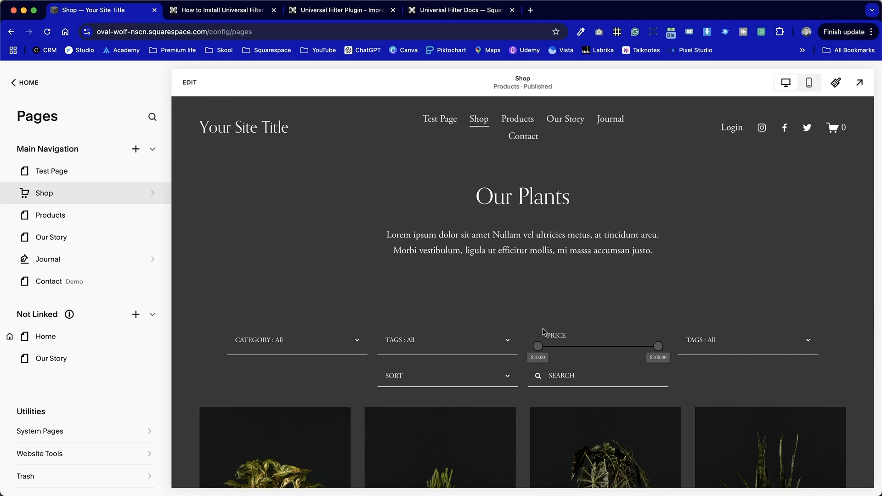
pyautogui.click(867, 90)
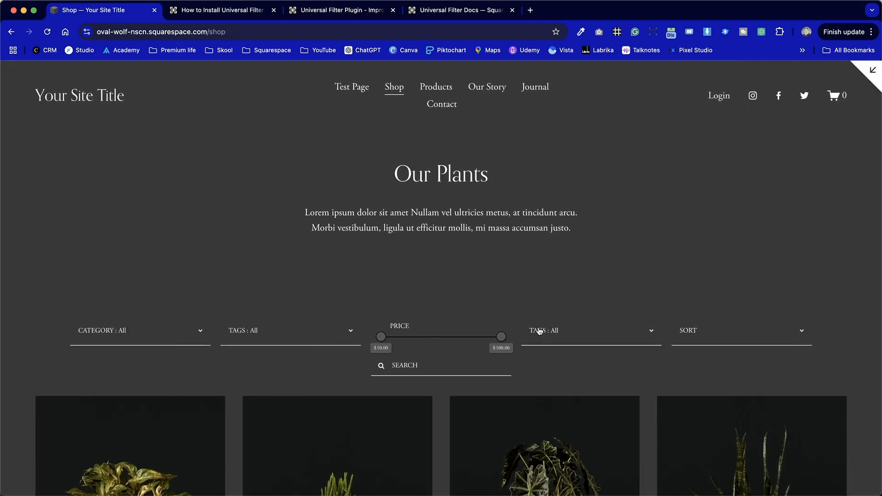
pyautogui.click(872, 71)
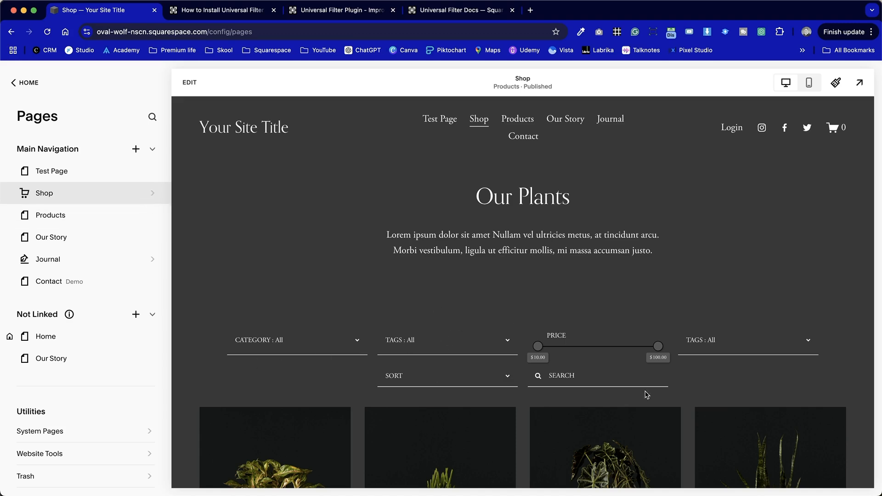
# Open the page header code injection in the Shop page's advanced settings and review the filter code.
pyautogui.click(136, 193)
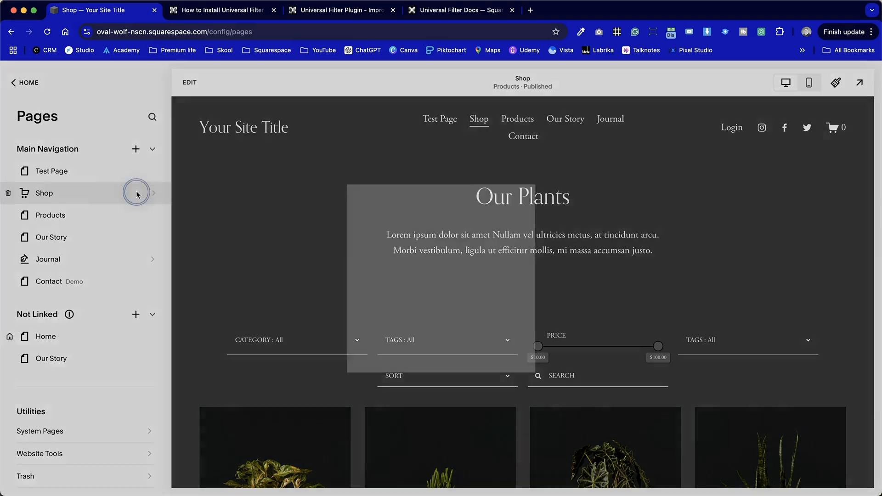
pyautogui.click(267, 254)
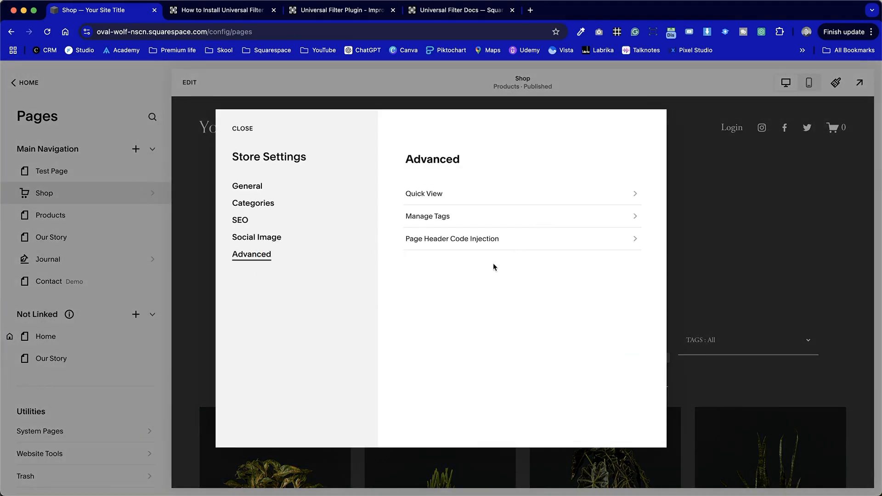
pyautogui.click(498, 238)
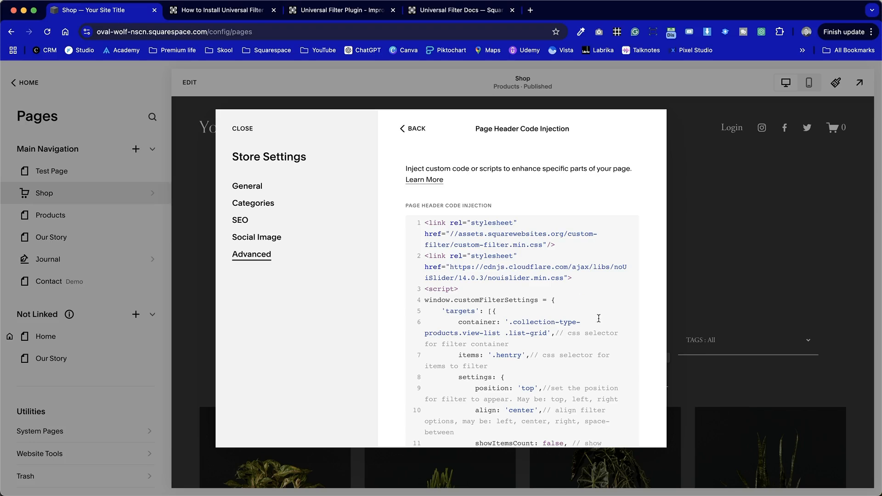
pyautogui.scroll(-3, 543, 377)
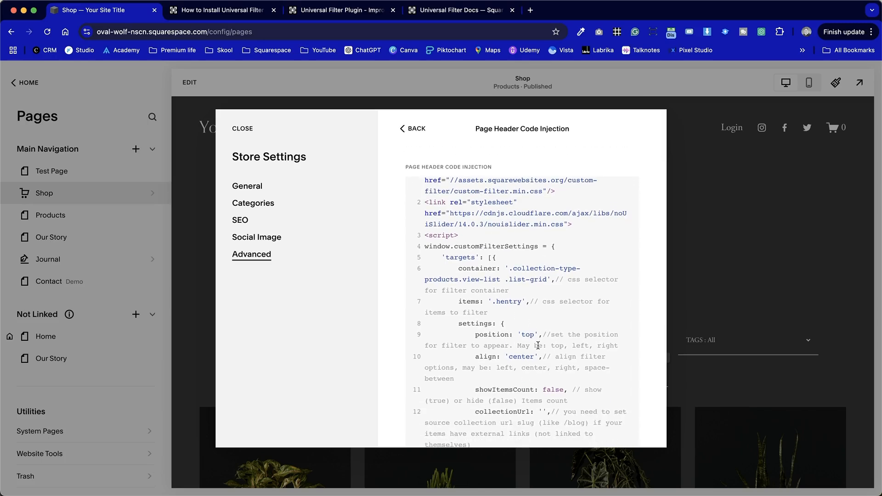
pyautogui.scroll(1, 556, 293)
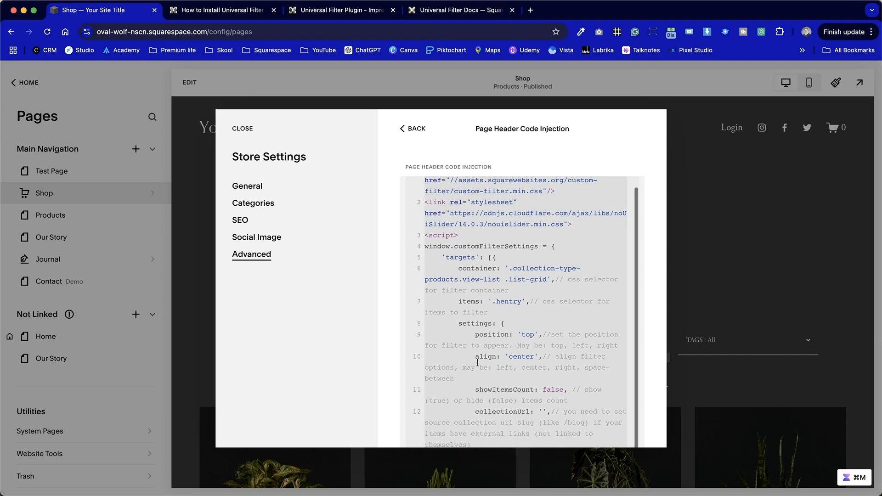
pyautogui.scroll(-1, 480, 312)
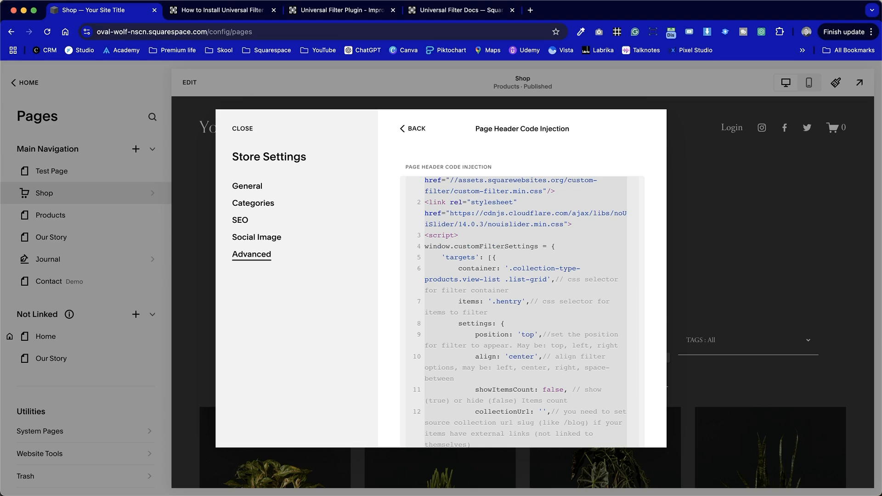
# Back up the header injection code by pasting it into an empty note in Notes, and return to the browser.
pyautogui.press('super+Tab')
pyautogui.press('super+a')
pyautogui.press('super+x')
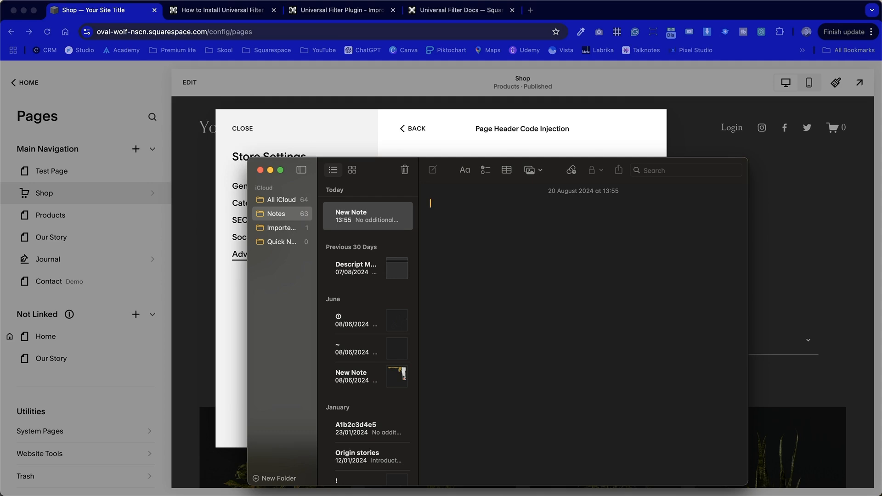
pyautogui.press('super+v')
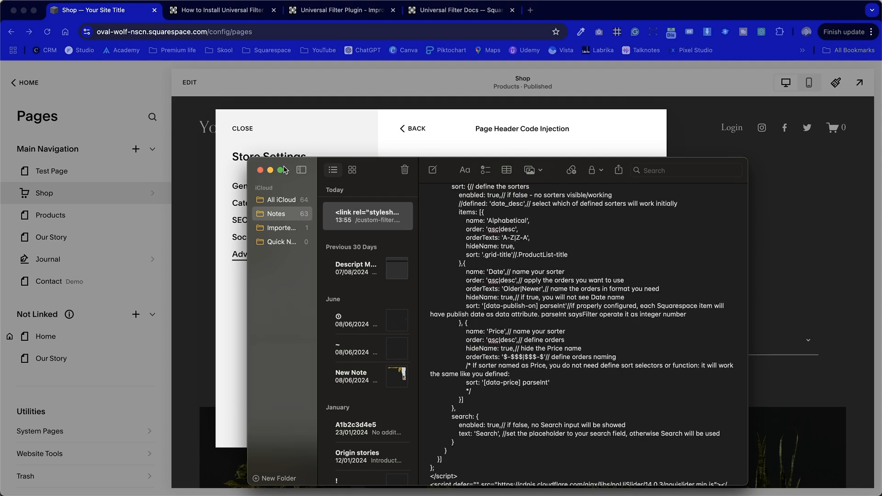
pyautogui.click(271, 170)
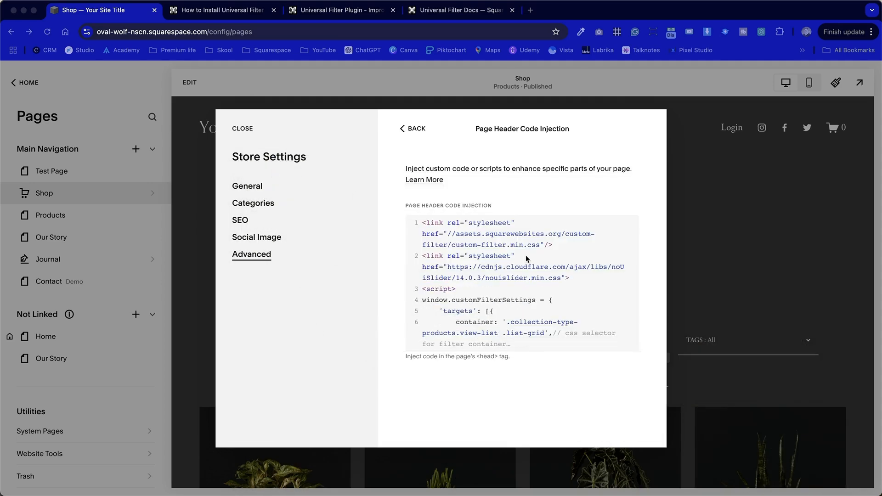
# Set the filter's position option to 'left' in the header injection code and save the store settings.
pyautogui.click(544, 285)
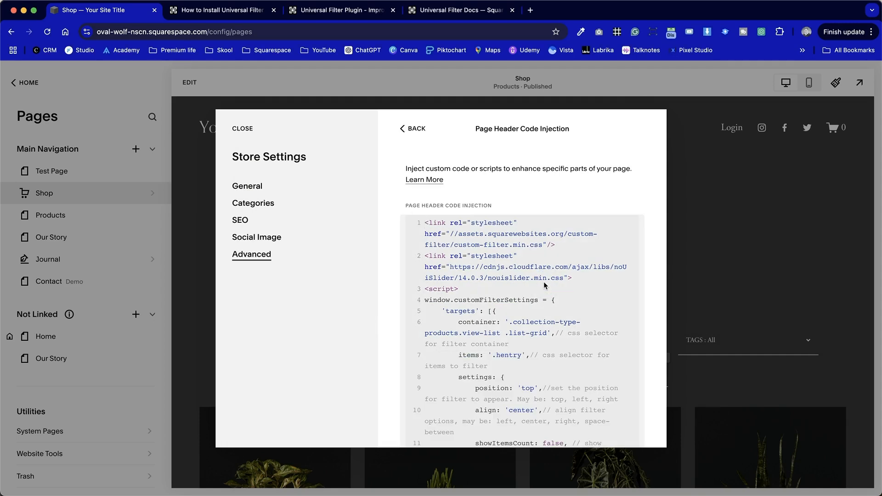
pyautogui.scroll(-5, 544, 282)
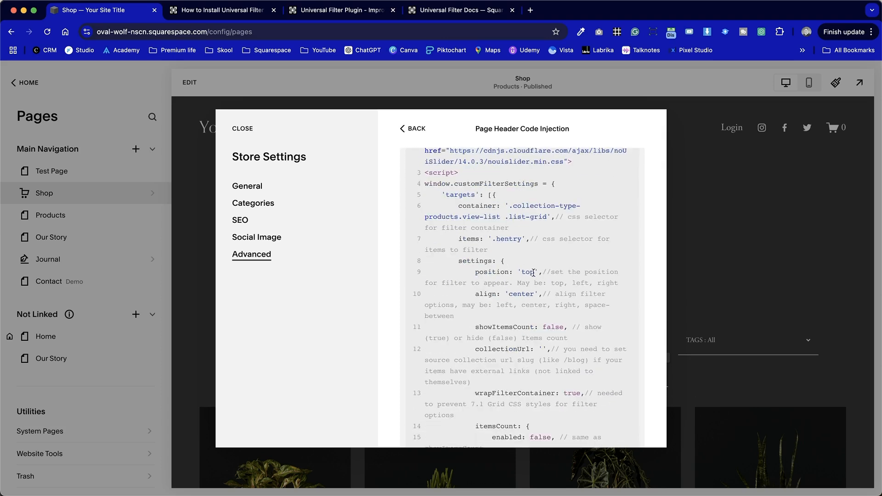
pyautogui.doubleClick(528, 271)
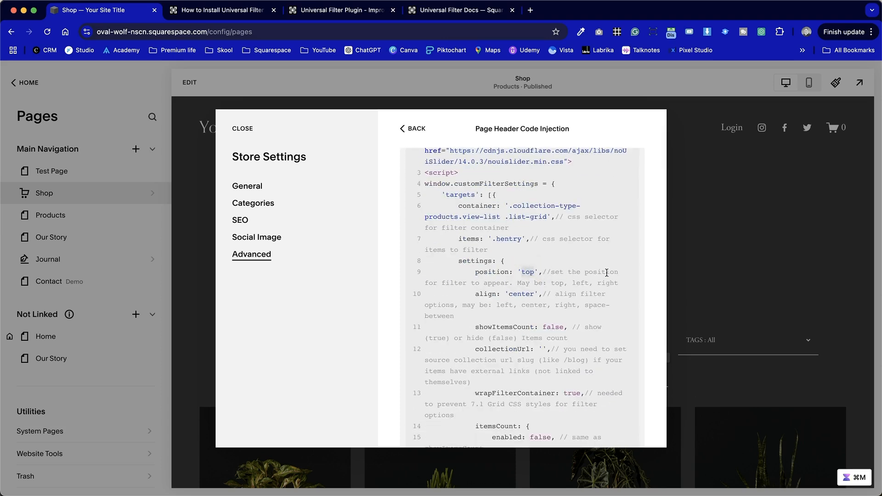
pyautogui.write('left')
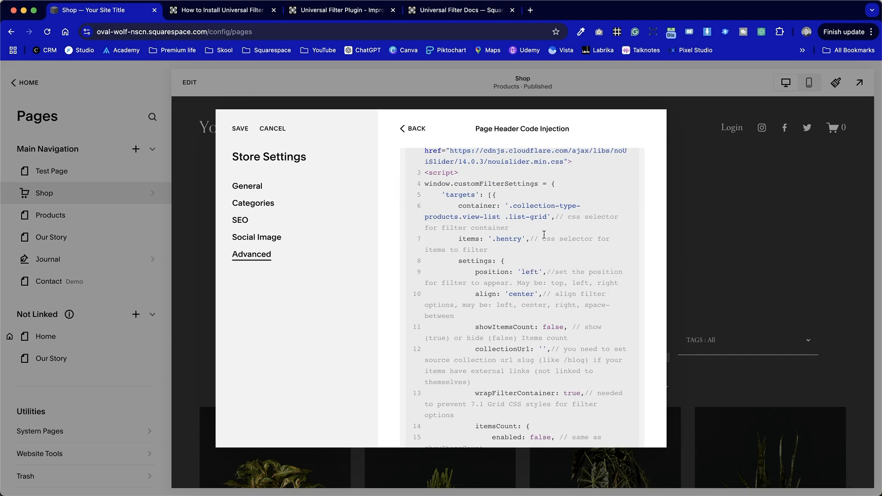
pyautogui.click(241, 129)
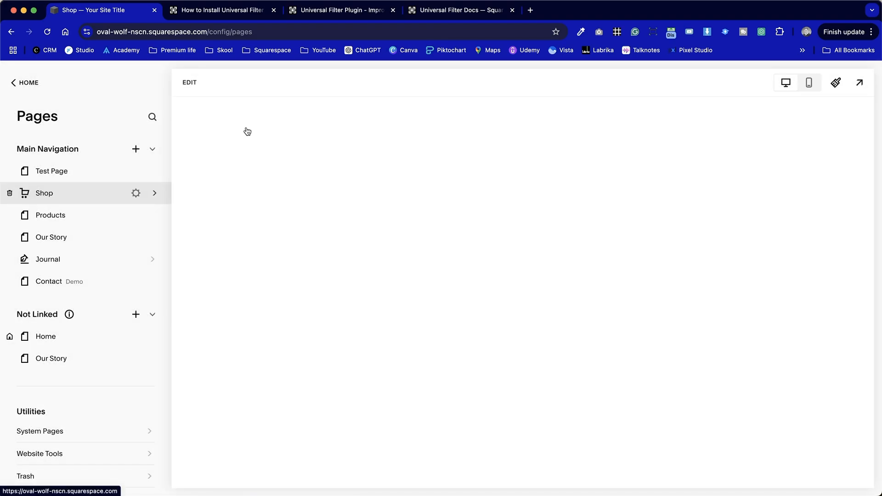
# Check the repositioned filters on the Shop page, trying the price slider and the tags filter.
pyautogui.scroll(-5, 539, 276)
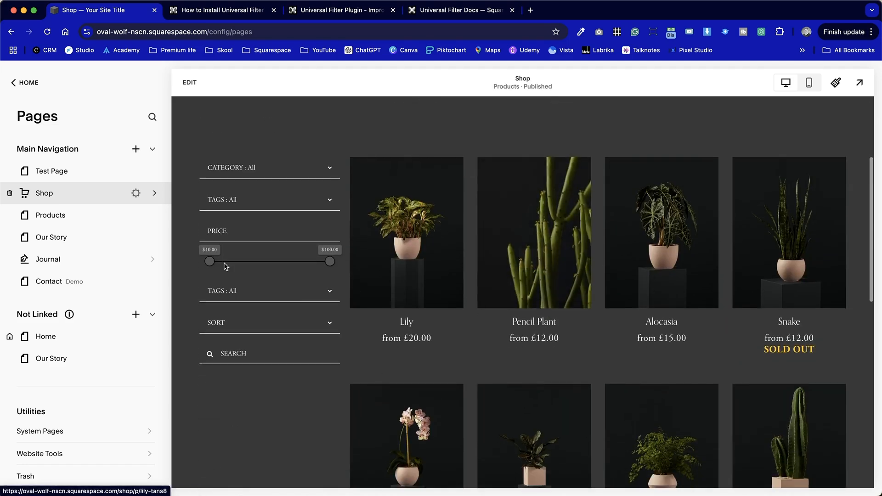
pyautogui.moveTo(209, 261)
pyautogui.mouseDown()
pyautogui.moveTo(285, 262)
pyautogui.moveTo(213, 272)
pyautogui.mouseUp()
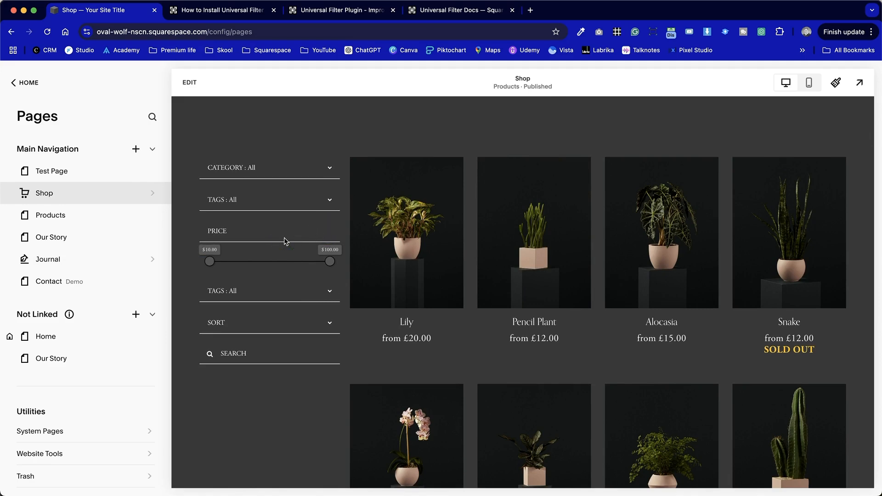
pyautogui.click(323, 199)
pyautogui.click(323, 200)
# Open the page header code injection in the Shop page's advanced settings and review the filter code down to the filters section.
pyautogui.click(136, 193)
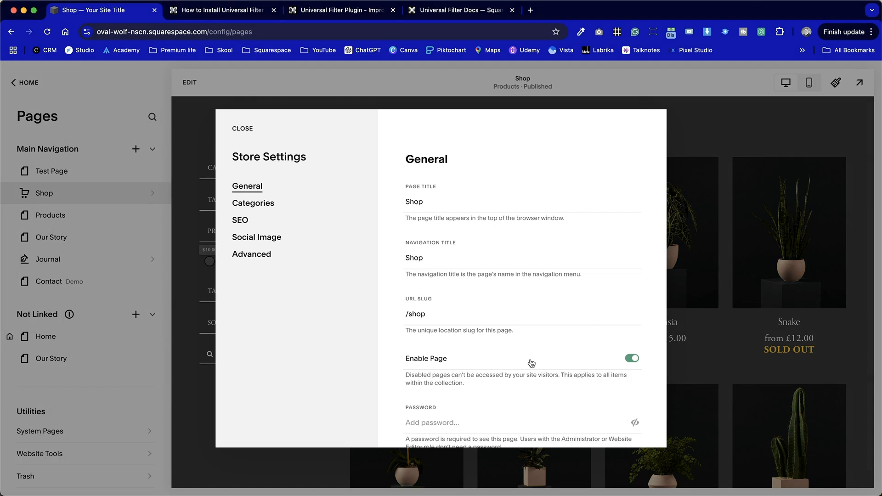
pyautogui.click(251, 253)
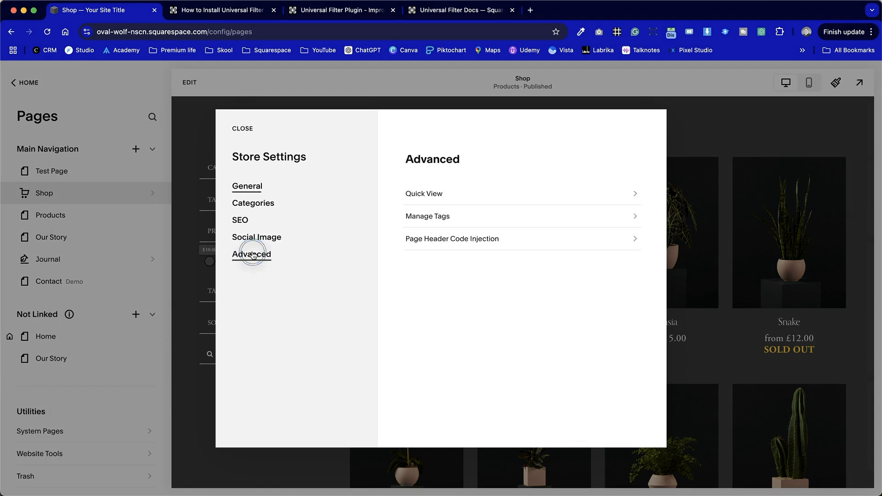
pyautogui.click(535, 239)
pyautogui.scroll(-5, 561, 371)
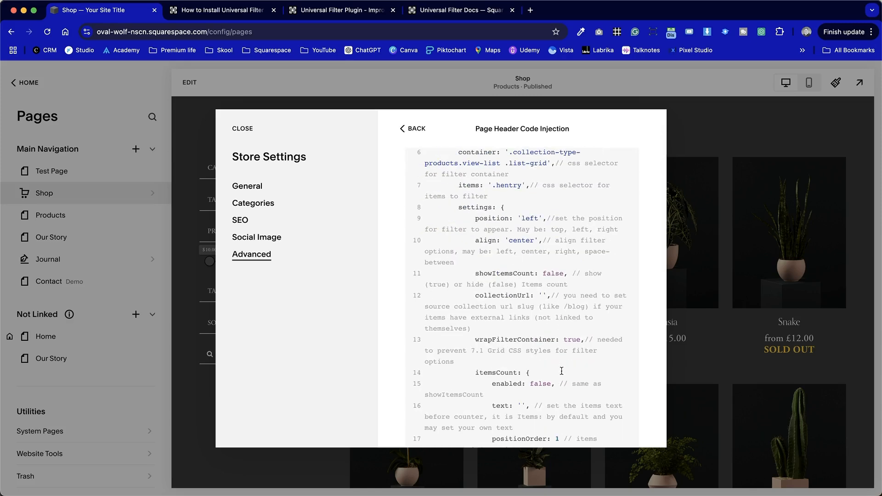
pyautogui.scroll(-8, 561, 371)
pyautogui.scroll(-3, 561, 371)
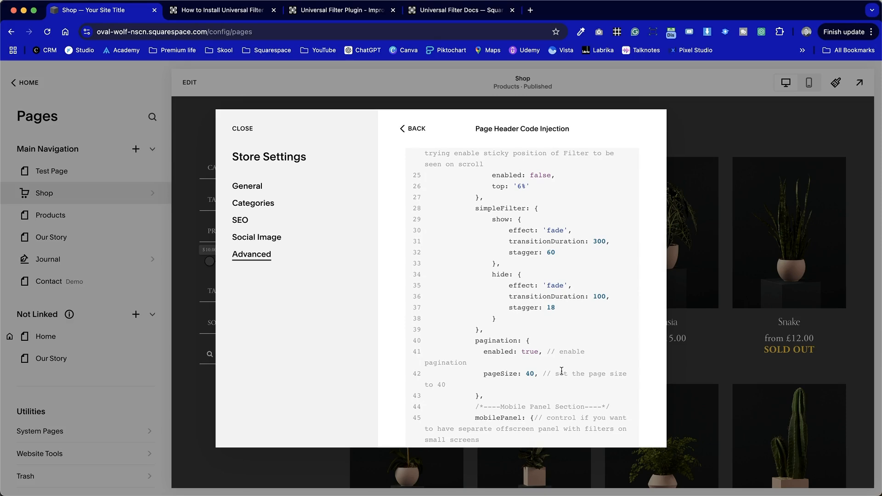
pyautogui.scroll(1, 561, 370)
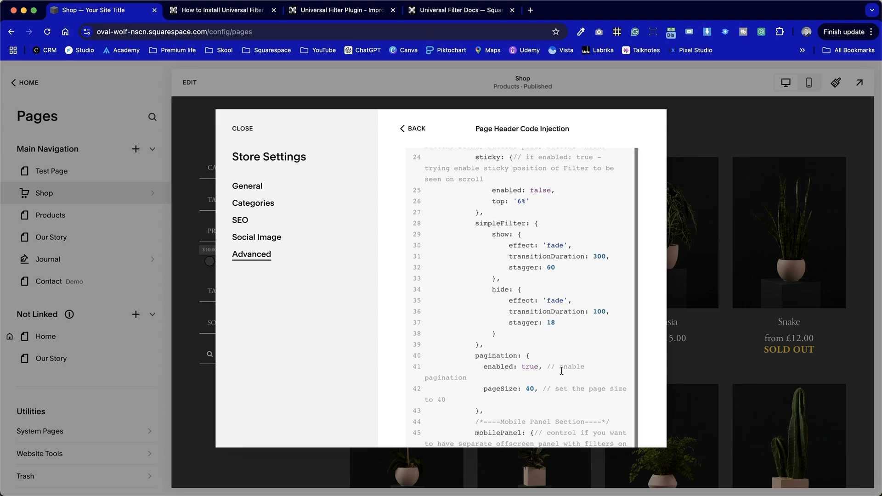
pyautogui.scroll(-7, 561, 370)
pyautogui.scroll(-5, 562, 371)
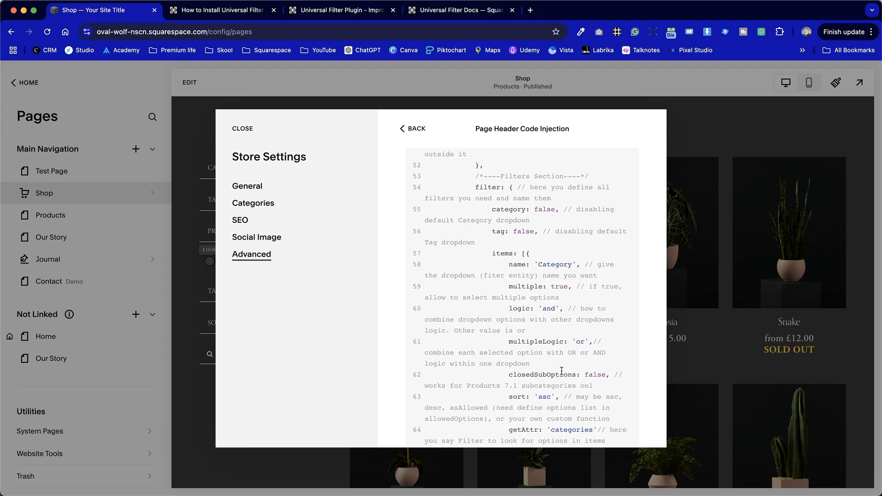
# Set showLabel to false for the Price range slider in the header injection code and save the store settings.
pyautogui.scroll(-7, 561, 370)
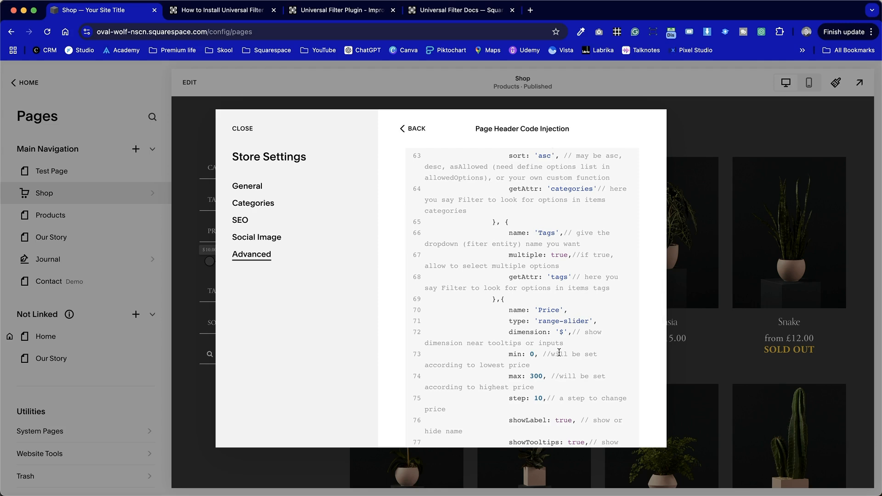
pyautogui.scroll(-4, 559, 352)
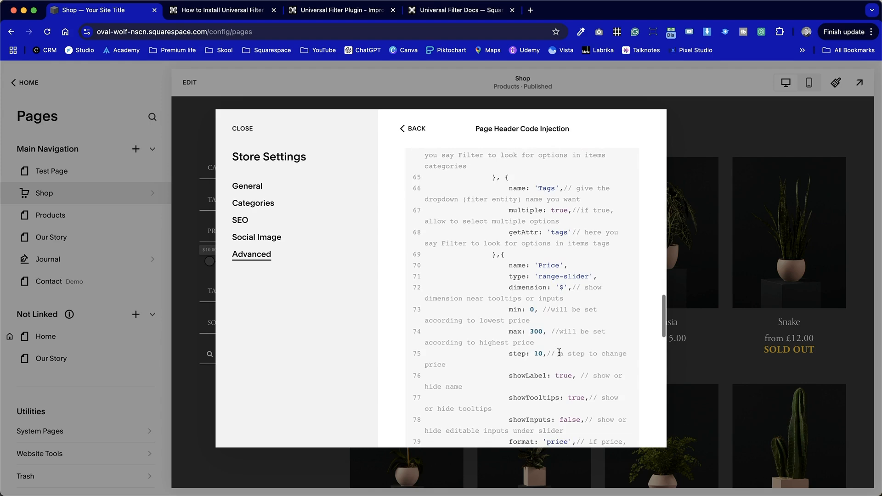
pyautogui.scroll(-1, 559, 353)
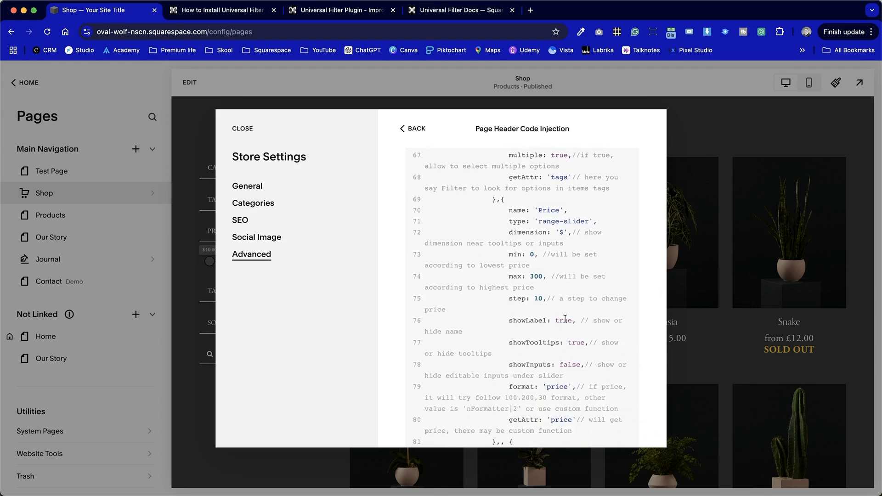
pyautogui.click(535, 318)
pyautogui.click(556, 336)
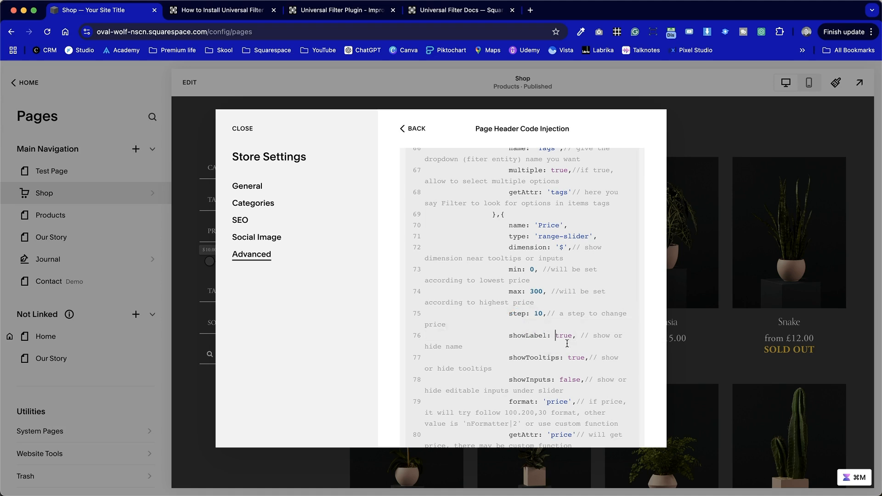
pyautogui.doubleClick(564, 337)
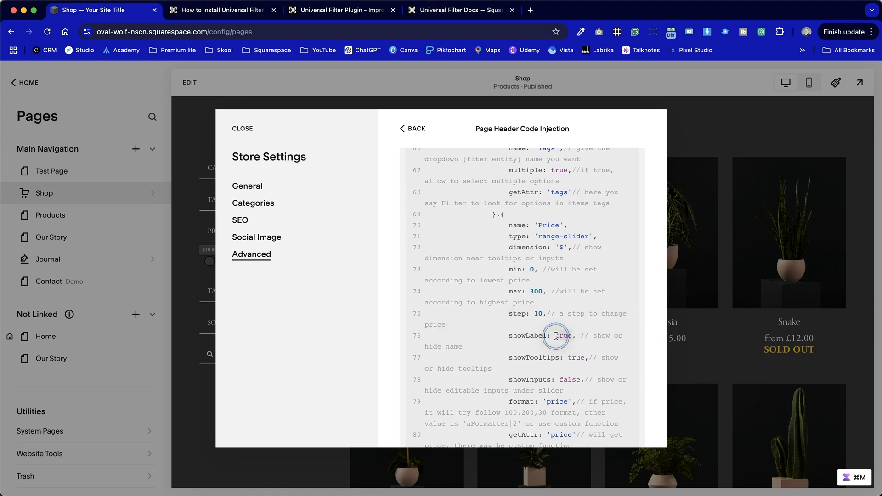
pyautogui.write('false')
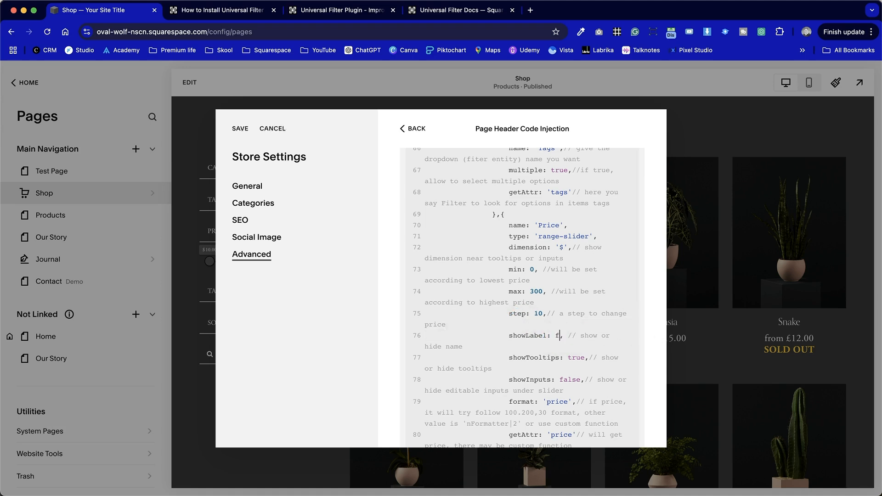
pyautogui.click(247, 130)
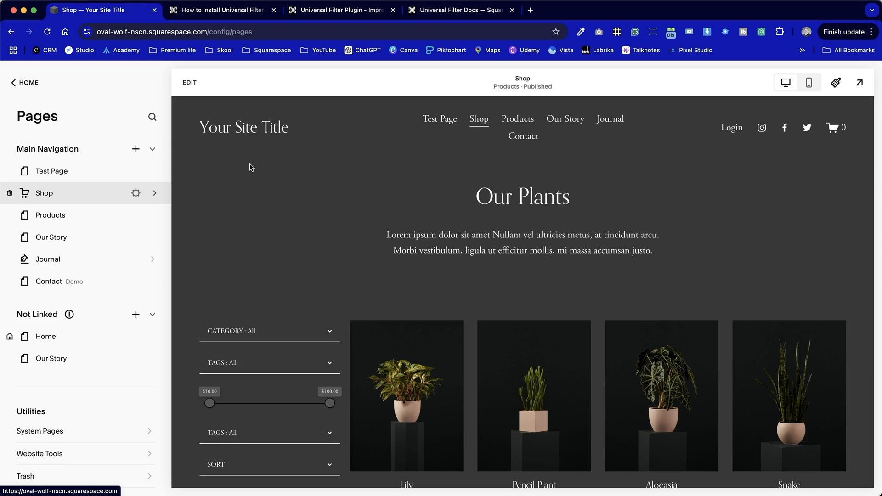
# Try both handles of the unlabelled price slider on the Shop page and look over the filter layout.
pyautogui.scroll(-3, 270, 295)
pyautogui.moveTo(210, 295); pyautogui.dragTo(182, 279)
pyautogui.moveTo(329, 294); pyautogui.dragTo(389, 297)
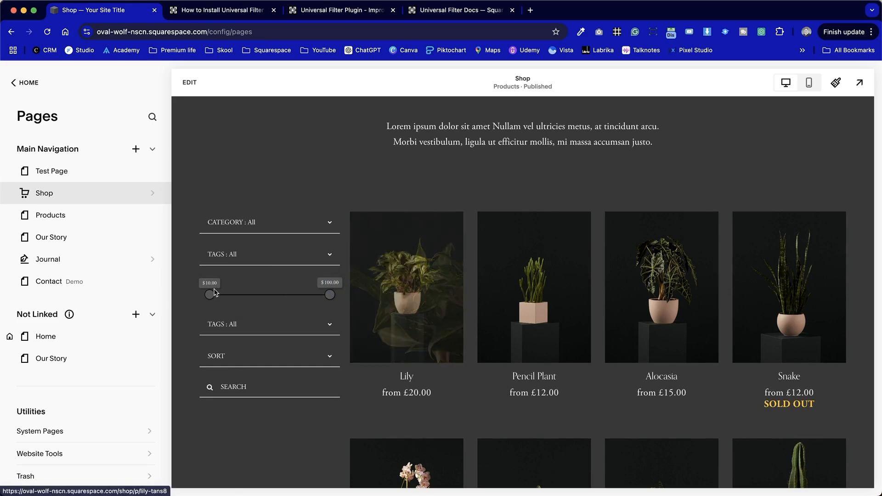
pyautogui.moveTo(215, 293)
pyautogui.mouseDown()
pyautogui.moveTo(278, 295)
pyautogui.moveTo(204, 283)
pyautogui.mouseUp()
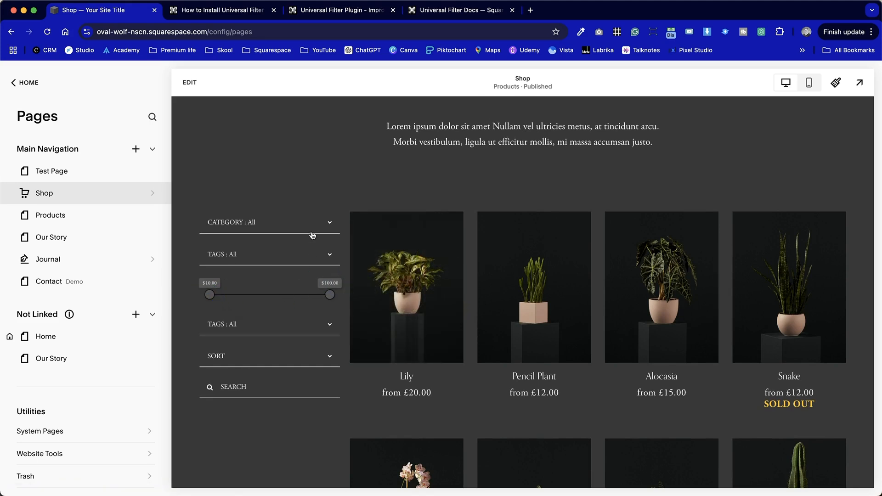
pyautogui.scroll(-3, 287, 442)
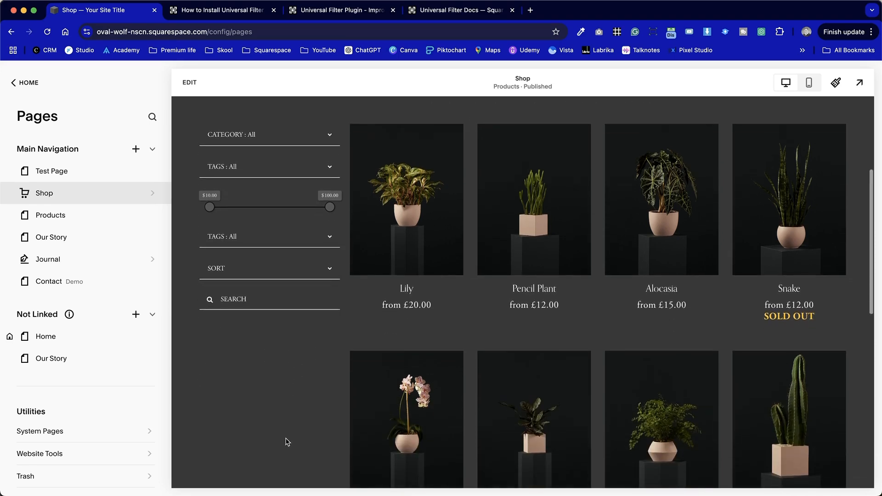
pyautogui.scroll(2, 287, 438)
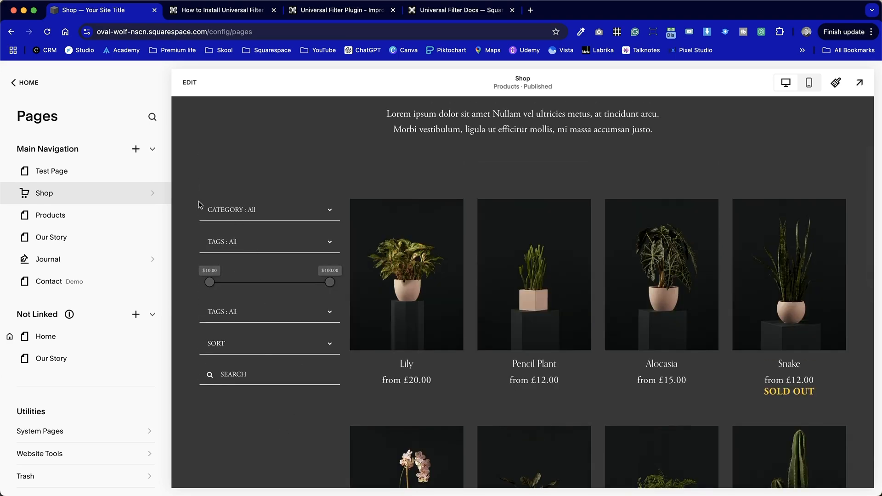
# Reopen the Shop page's header code injection and set the filter's align option to 'left'.
pyautogui.click(136, 194)
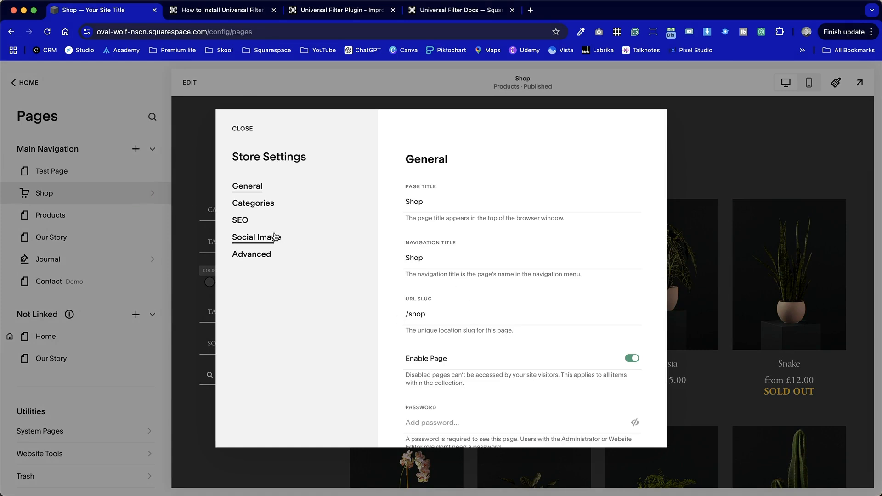
pyautogui.click(264, 255)
pyautogui.click(513, 242)
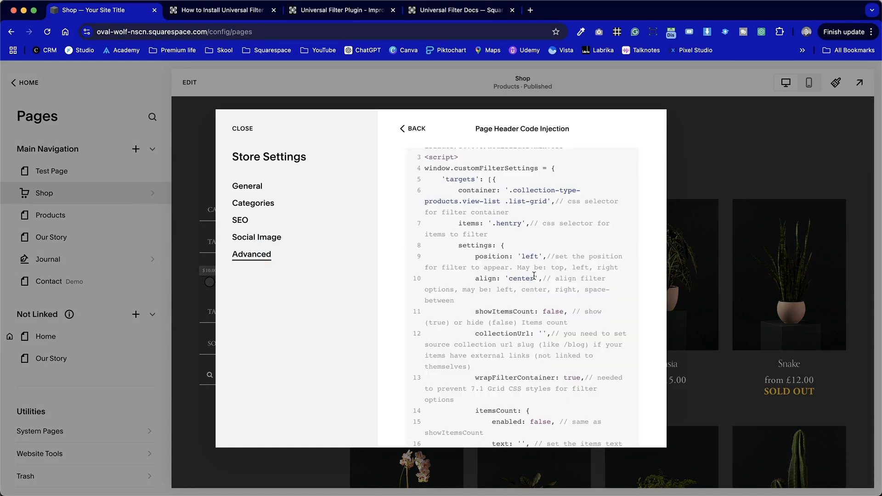
pyautogui.click(527, 275)
pyautogui.moveTo(536, 294); pyautogui.dragTo(510, 292)
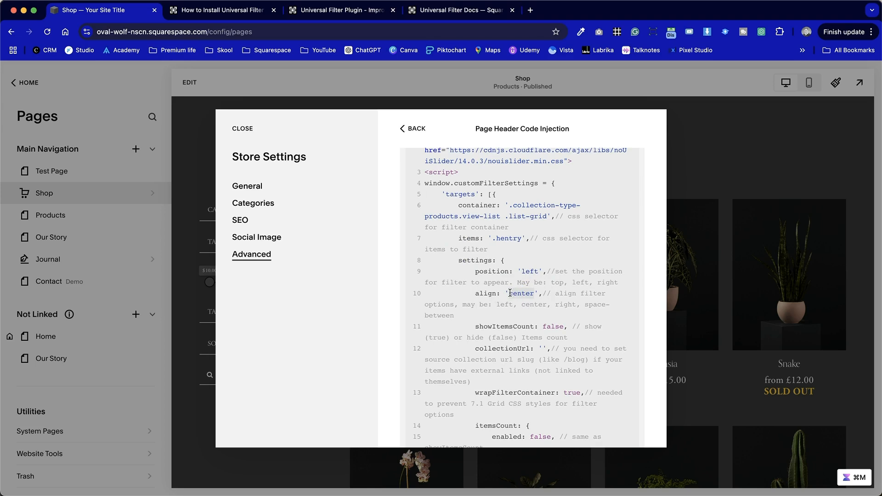
pyautogui.write('left')
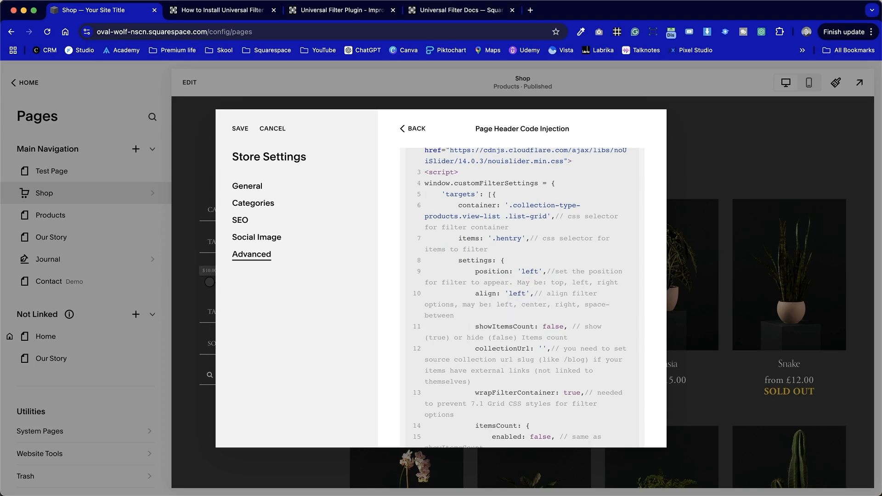
# Set the filter's view option to 'modern' in the header injection code and save the store settings.
pyautogui.scroll(-10, 540, 349)
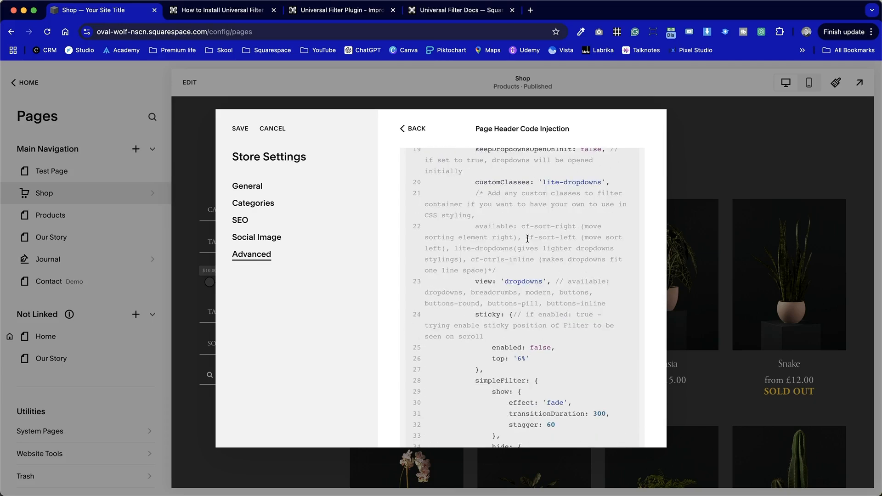
pyautogui.moveTo(541, 282); pyautogui.dragTo(506, 281)
pyautogui.press('BackSpace')
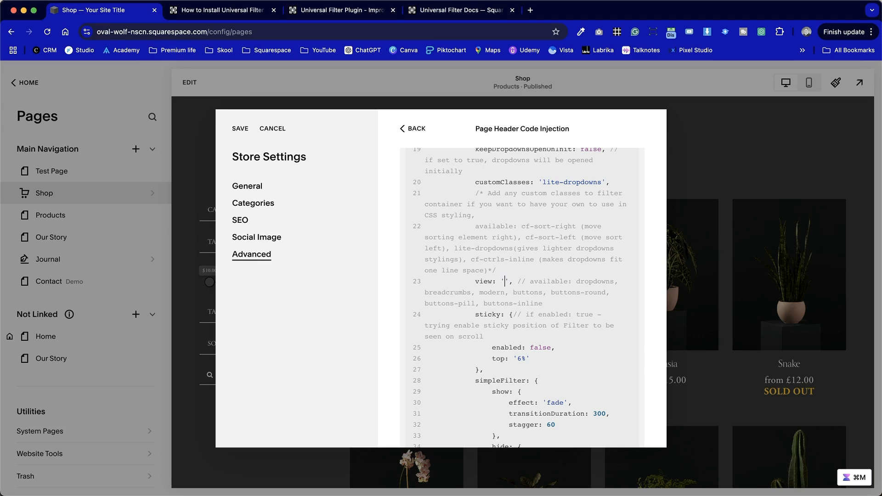
pyautogui.write('mo')
pyautogui.press('BackSpace')
pyautogui.press('BackSpace')
pyautogui.write('modern')
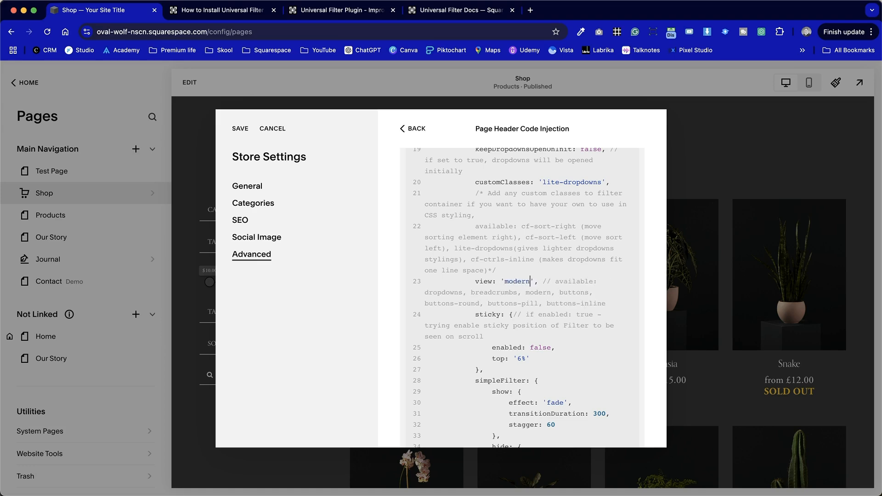
pyautogui.click(241, 127)
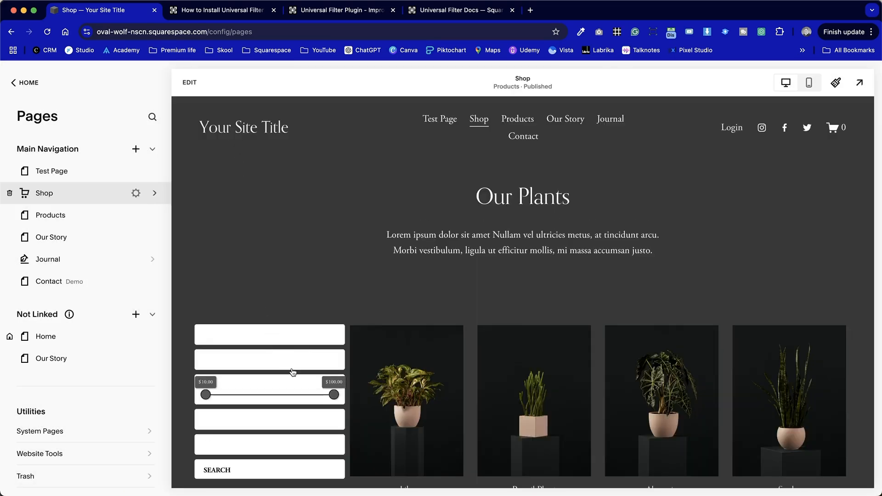
# Inspect the restyled filter boxes beside the products on the Shop page.
pyautogui.scroll(-4, 293, 372)
pyautogui.click(200, 129)
pyautogui.moveTo(200, 127); pyautogui.dragTo(241, 166)
pyautogui.click(270, 135)
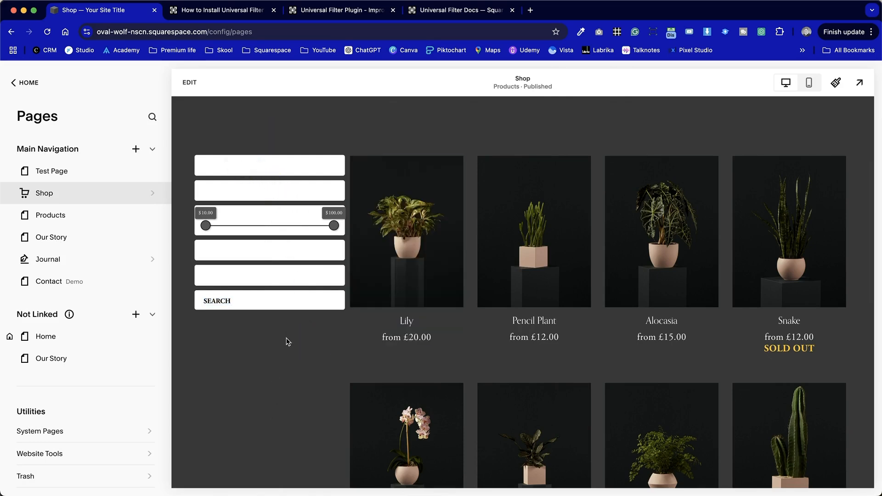
# Apply the Lightest 1 color theme to the Shop page's product section, then save and exit page editing.
pyautogui.click(193, 85)
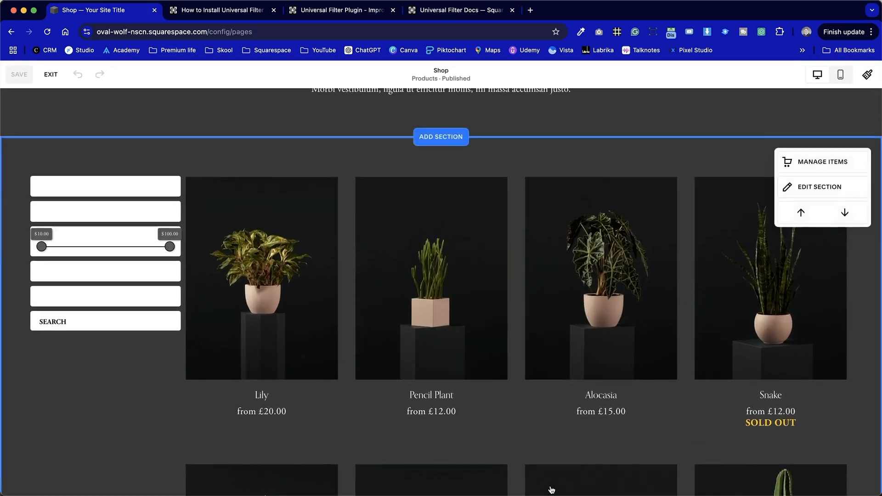
pyautogui.click(852, 186)
pyautogui.click(764, 190)
pyautogui.click(789, 257)
pyautogui.click(636, 303)
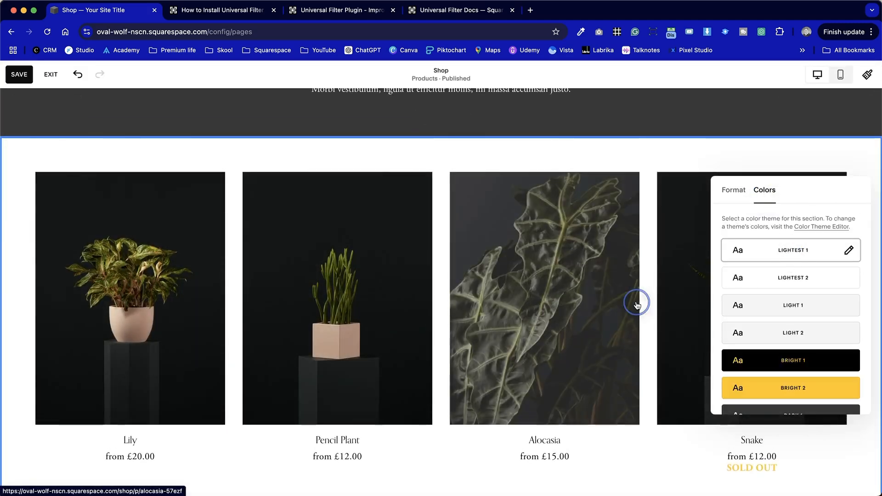
pyautogui.scroll(-15, 635, 303)
pyautogui.scroll(19, 635, 303)
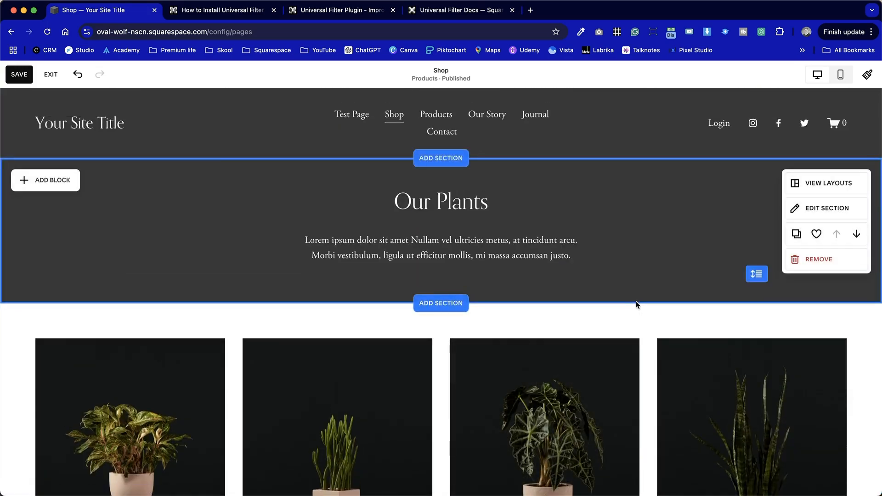
pyautogui.click(18, 74)
pyautogui.click(48, 75)
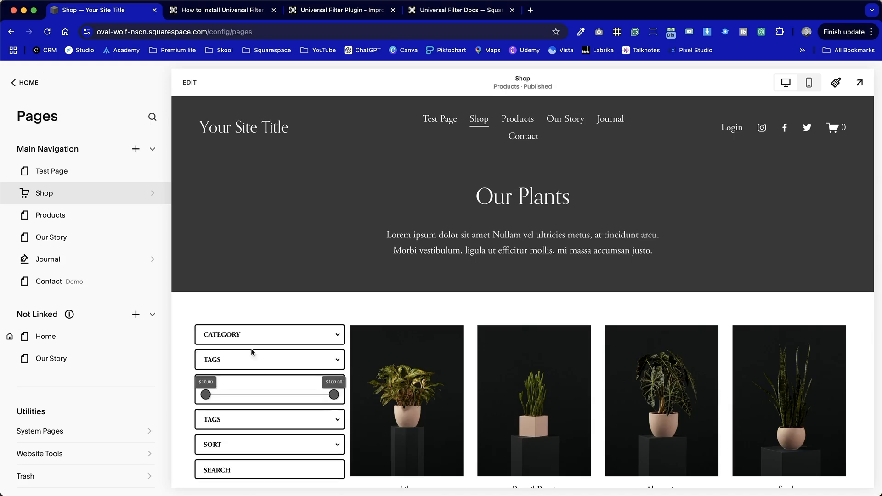
# Check the filters on the light background, trying the price slider and expanding and collapsing the Category filter.
pyautogui.scroll(-5, 416, 333)
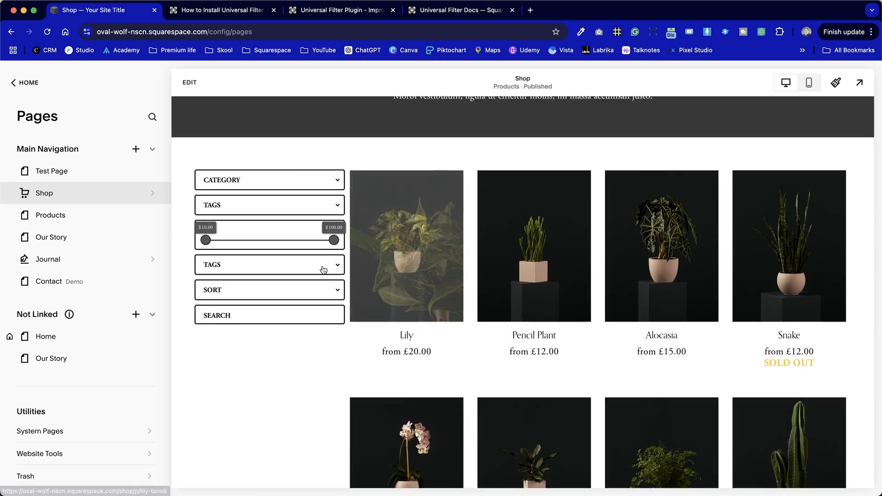
pyautogui.moveTo(334, 240)
pyautogui.mouseDown()
pyautogui.moveTo(263, 241)
pyautogui.moveTo(336, 239)
pyautogui.mouseUp()
pyautogui.click(325, 180)
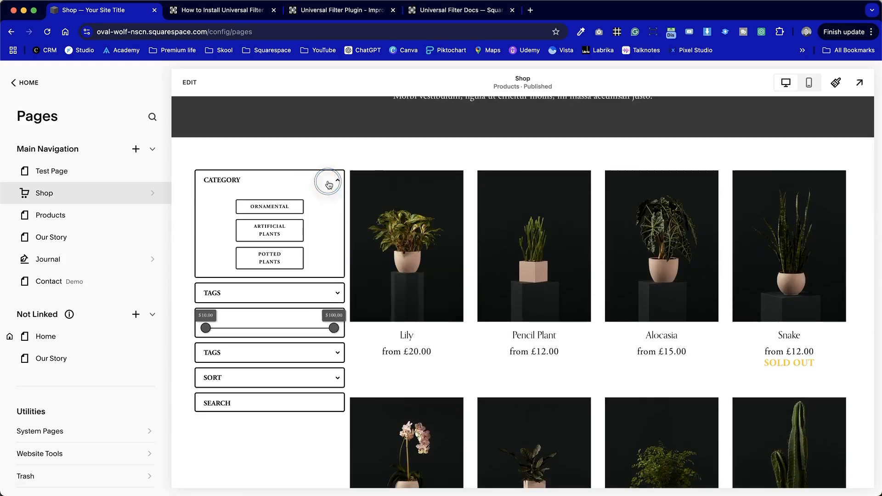
pyautogui.click(471, 151)
pyautogui.scroll(4, 473, 138)
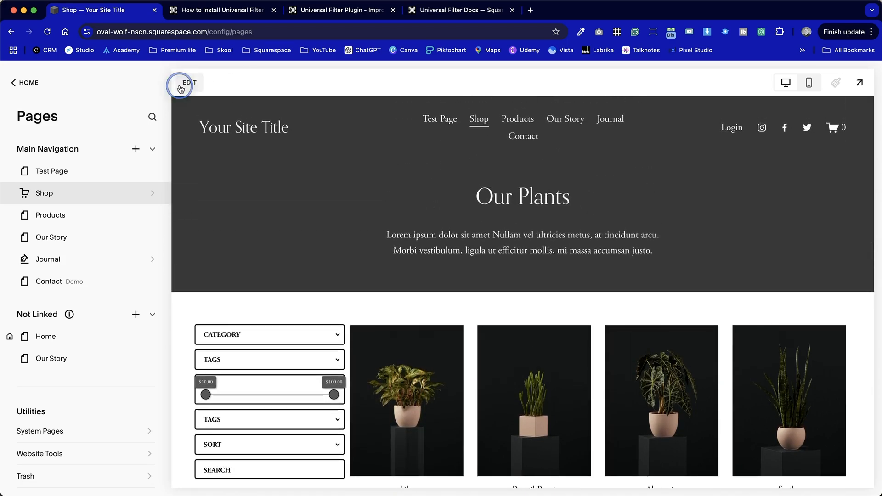
# Apply the Darkest 1 color theme to the Shop page's product section, then save and exit page editing.
pyautogui.click(184, 83)
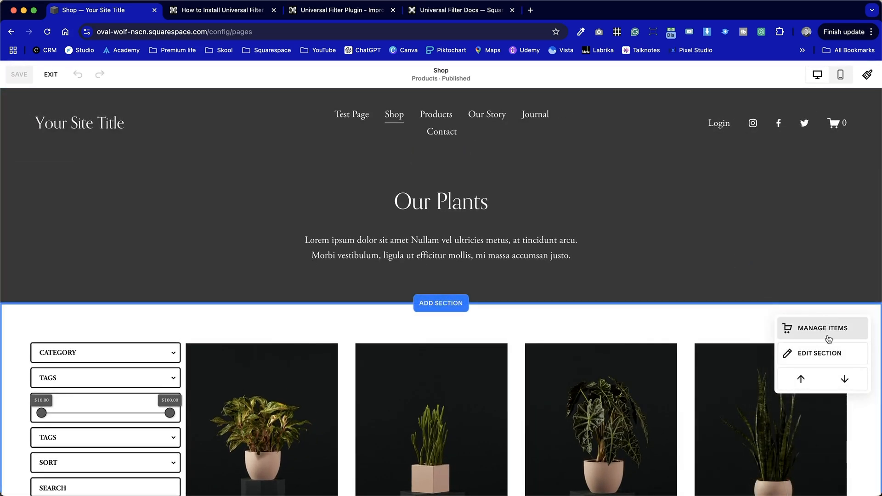
pyautogui.click(826, 355)
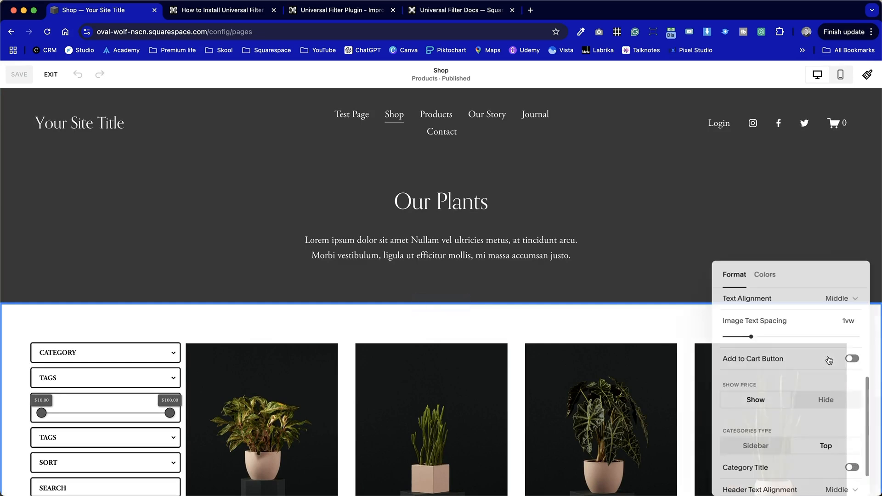
pyautogui.click(771, 277)
pyautogui.scroll(-3, 783, 404)
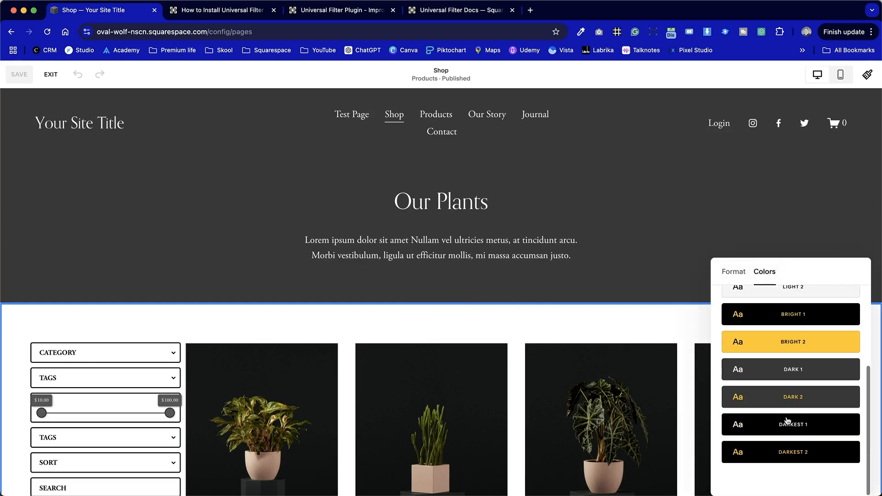
pyautogui.click(821, 427)
pyautogui.click(616, 327)
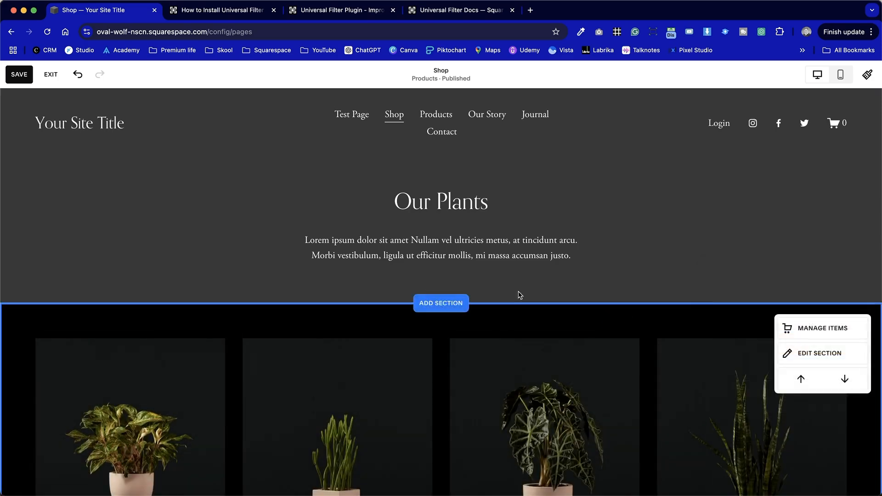
pyautogui.click(15, 78)
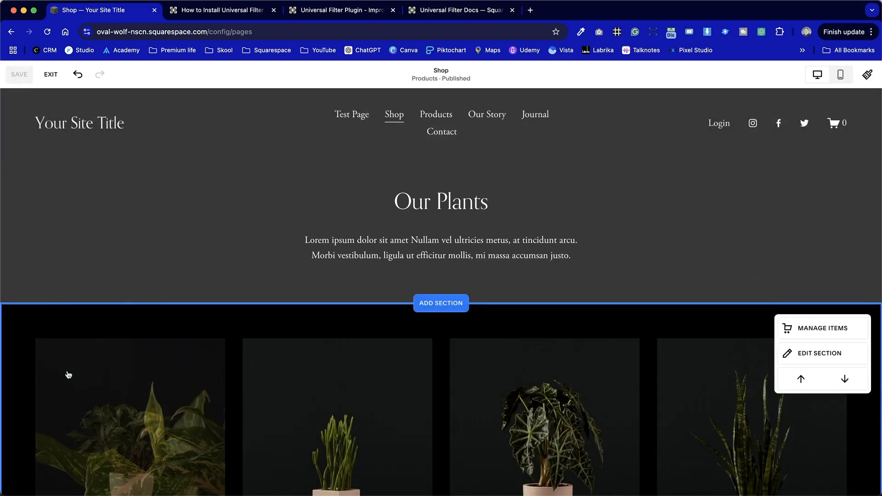
pyautogui.click(52, 75)
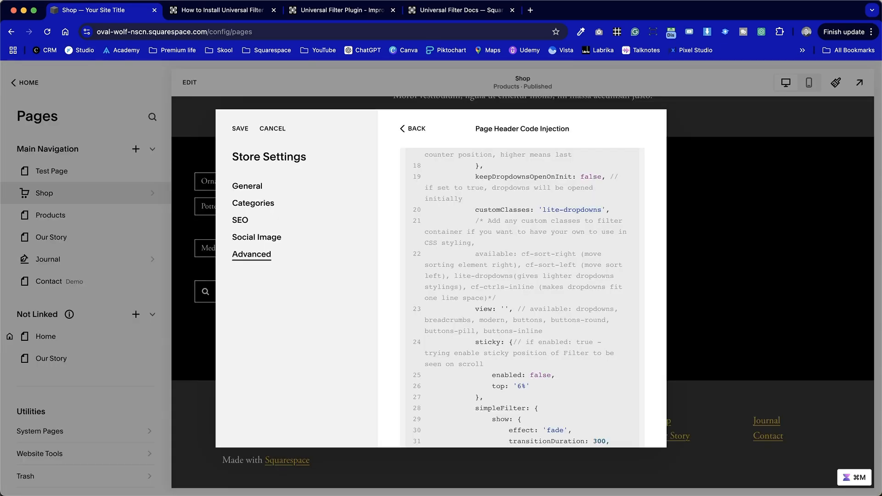
# Set the filter's view option to 'dropdowns' in the Shop page's header injection code and save the store settings.
pyautogui.write('dropdow')
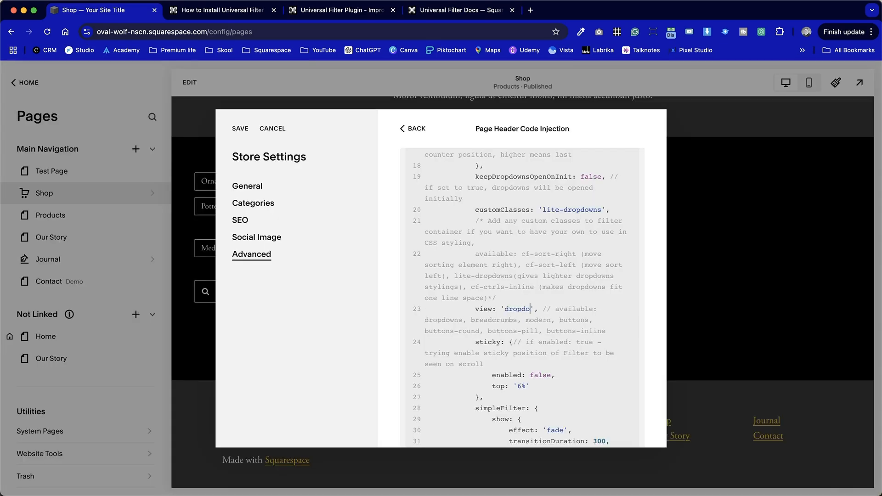
pyautogui.write('ns')
pyautogui.click(240, 128)
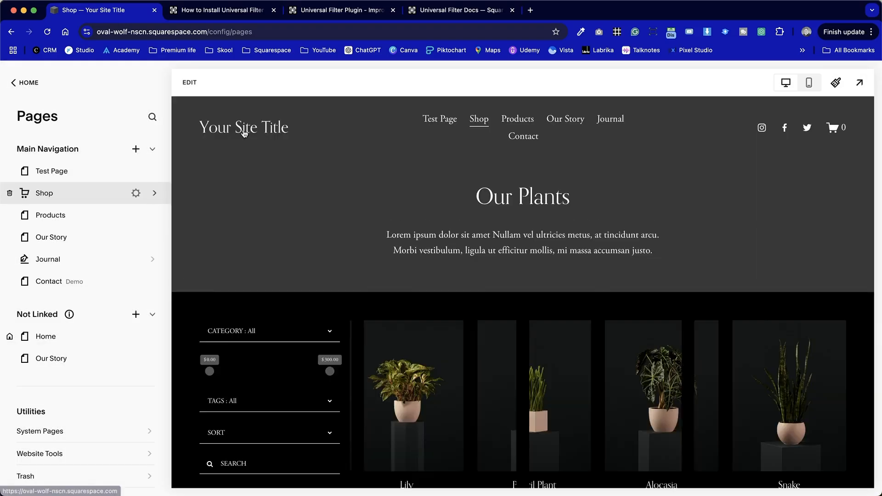
# Inspect the dropdown-style filters on the dark Shop page, in the editor preview and full screen, and try the price slider.
pyautogui.scroll(-5, 304, 408)
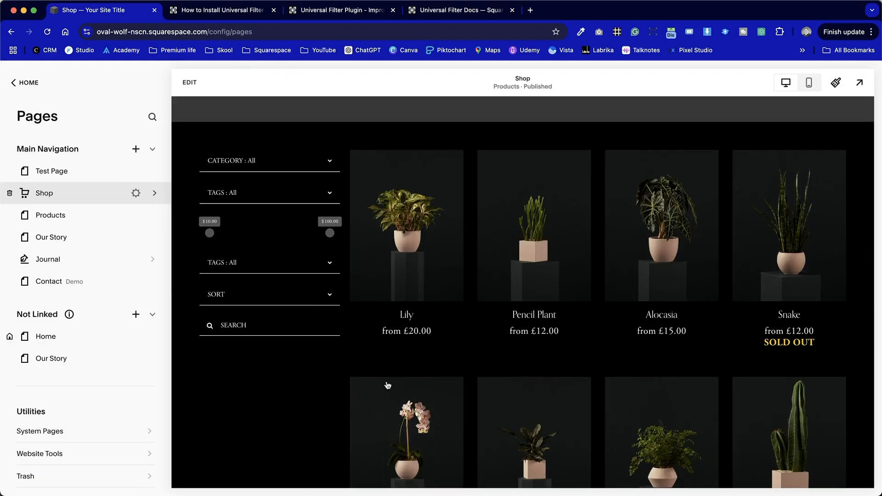
pyautogui.scroll(-1, 387, 385)
pyautogui.scroll(-5, 387, 385)
pyautogui.scroll(9, 387, 385)
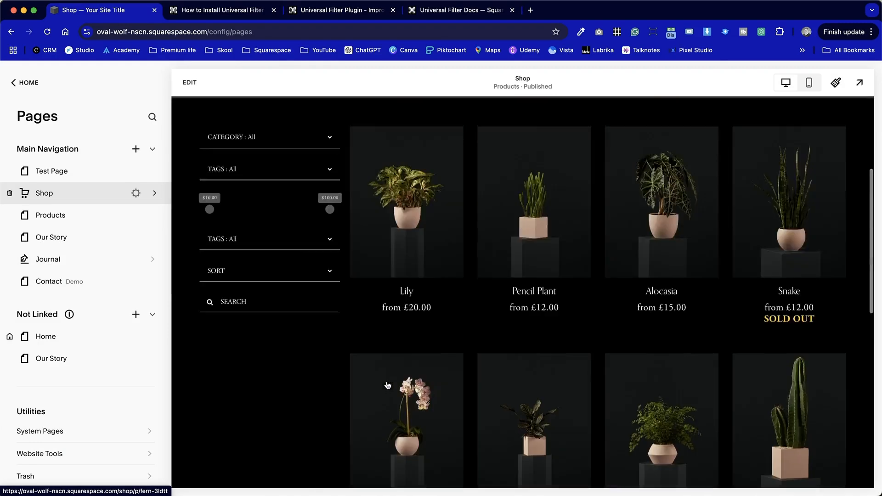
pyautogui.click(859, 83)
pyautogui.scroll(-15, 543, 301)
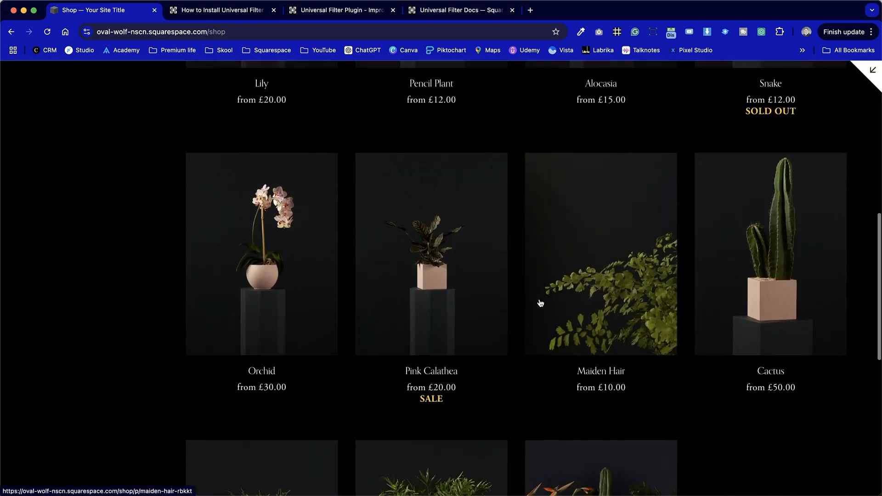
pyautogui.scroll(15, 540, 302)
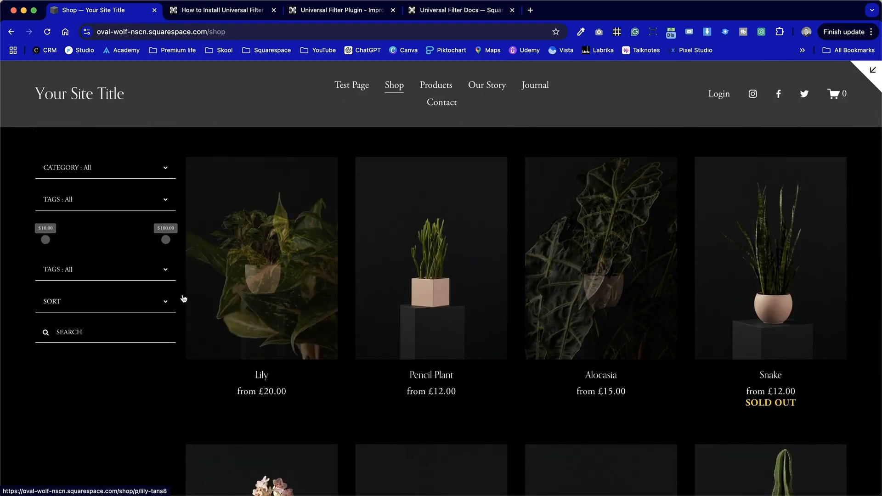
pyautogui.moveTo(45, 241); pyautogui.dragTo(15, 240)
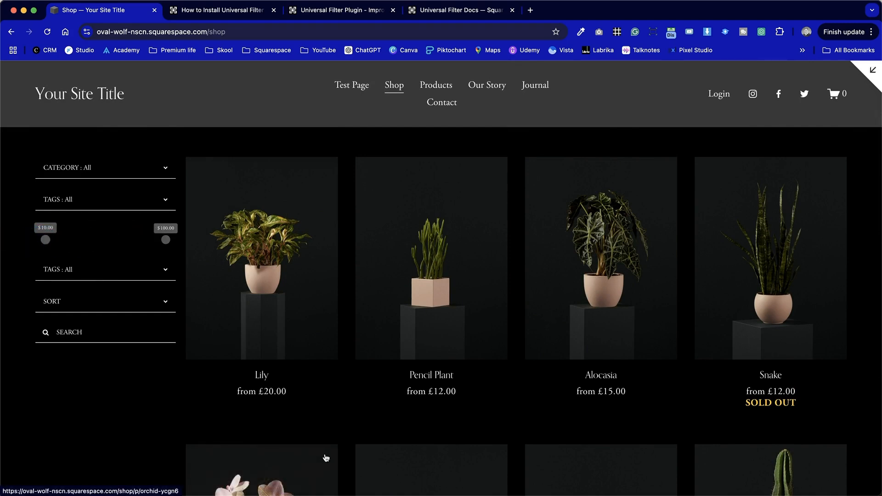